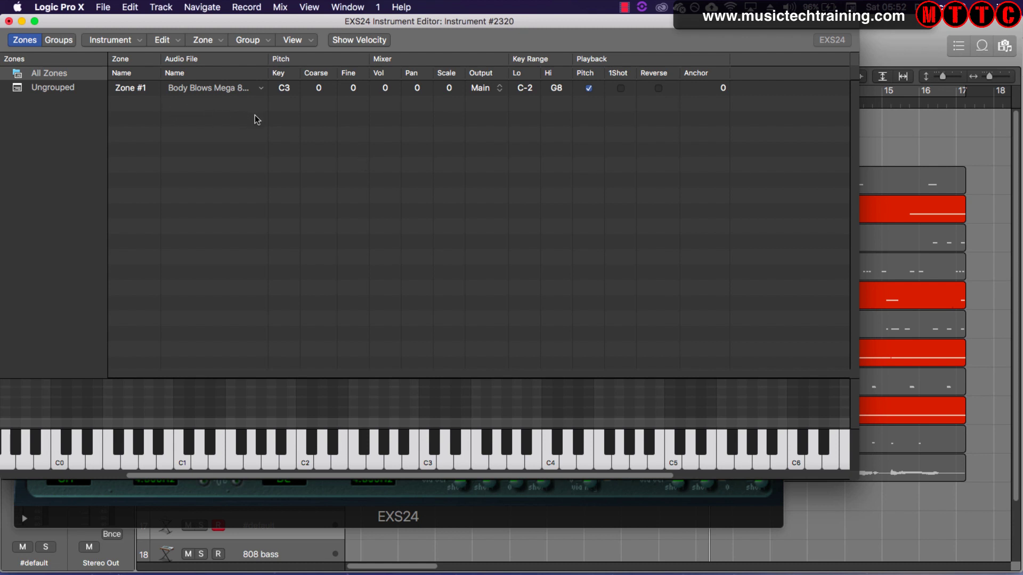
Audition the sample in Zone #1 and close the EXS24 instrument editor
key("g")
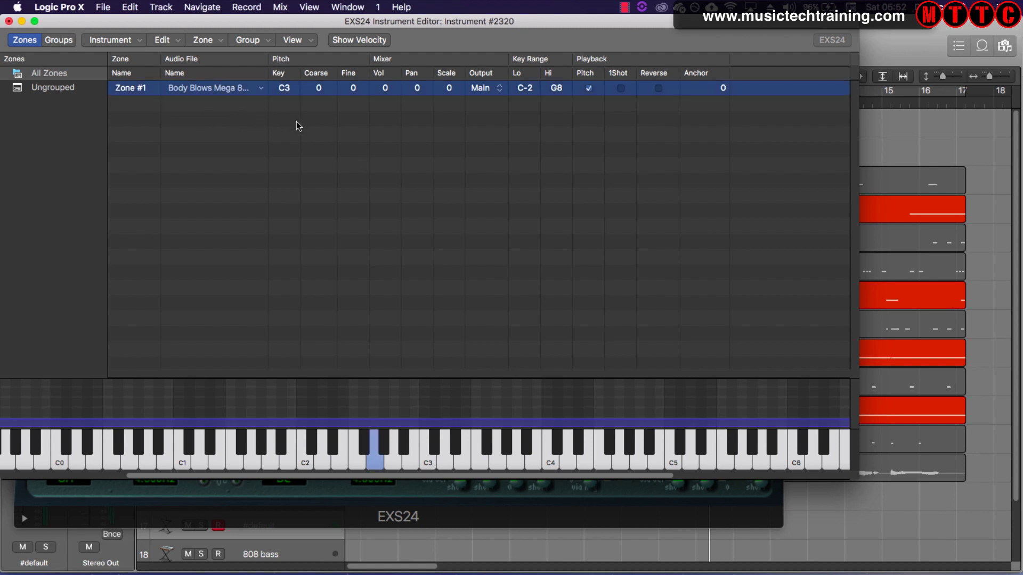
key("g")
left_click(8, 21)
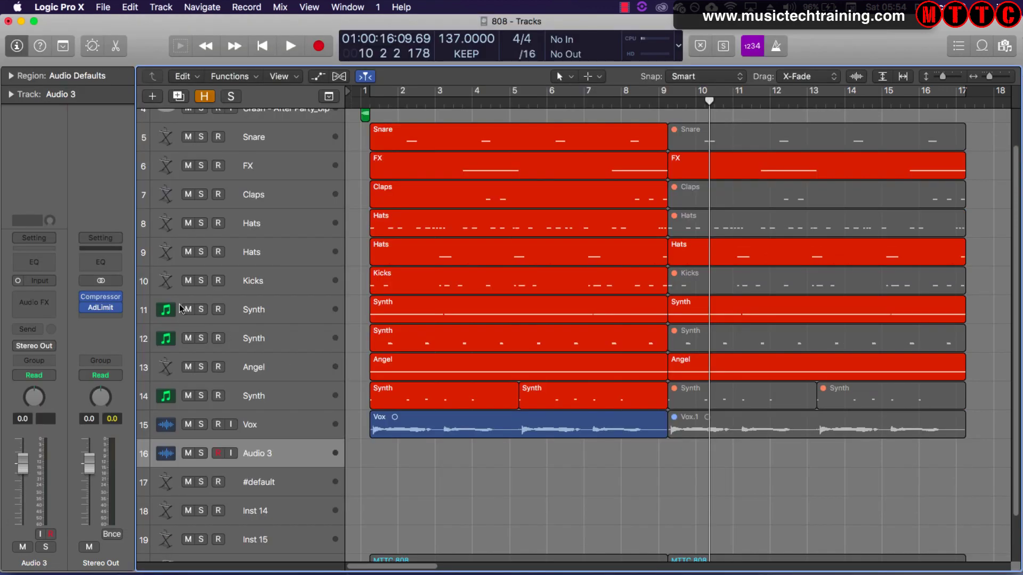
Create one software instrument track with the default patch and load the stereo Alchemy synth as its instrument
left_click(152, 97)
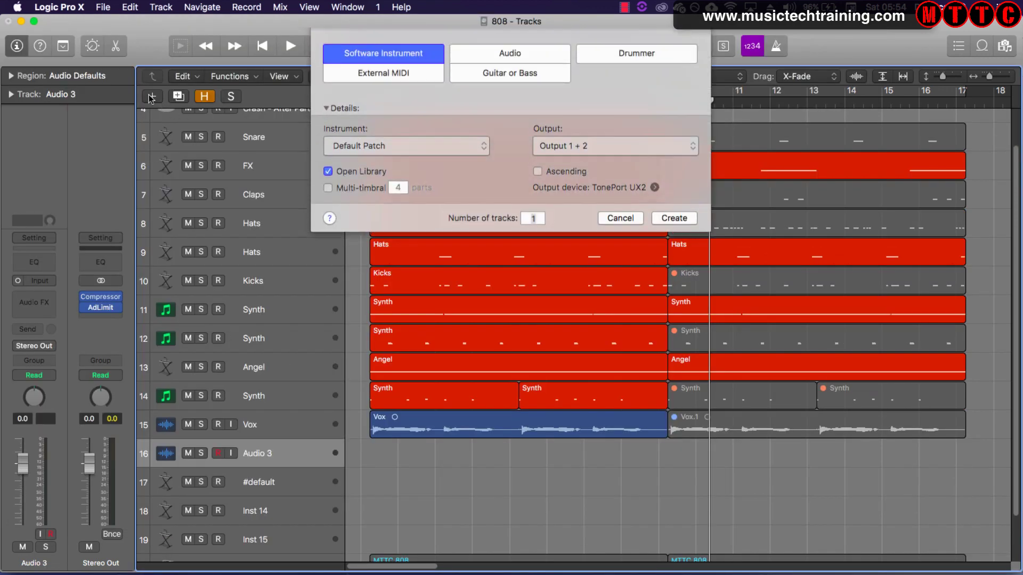
left_click(679, 225)
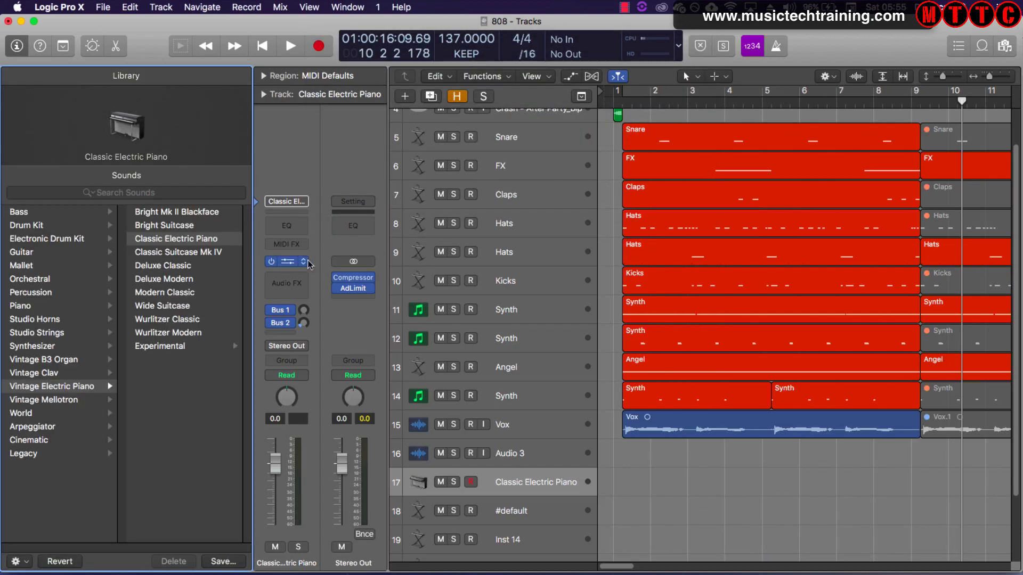
left_click(294, 262)
mouse_move(313, 277)
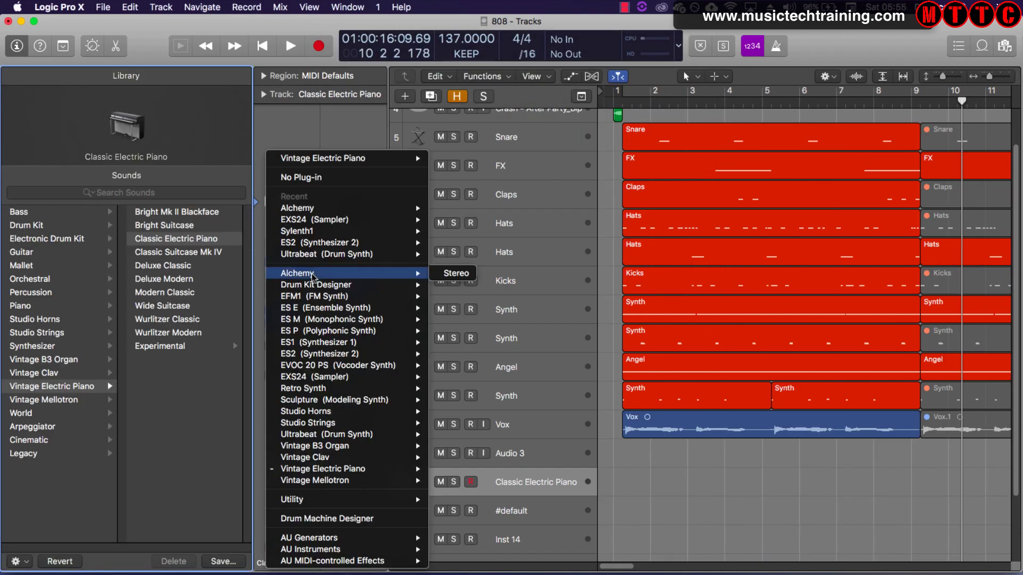
left_click(456, 272)
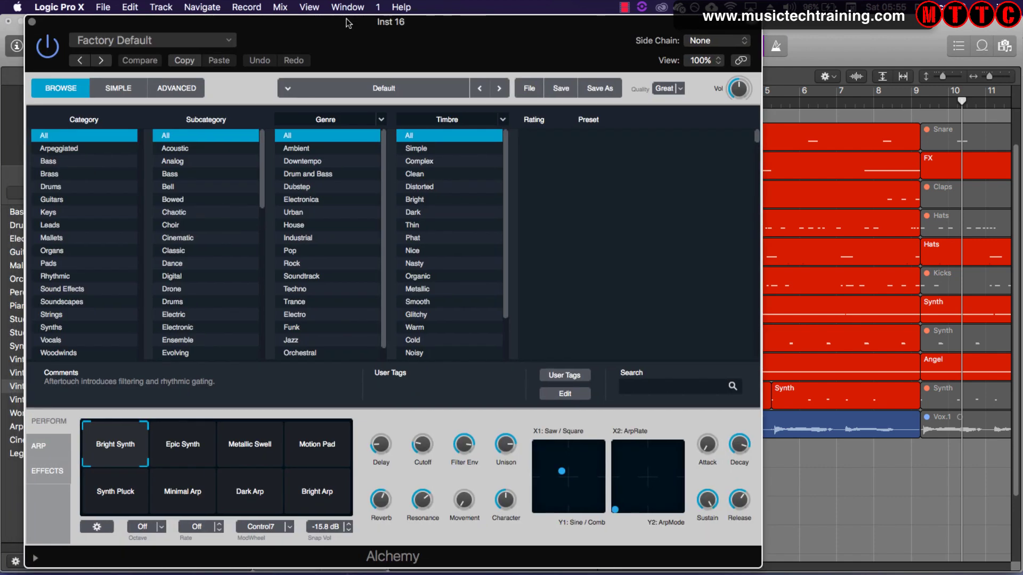
left_click_drag(347, 23, 311, 16)
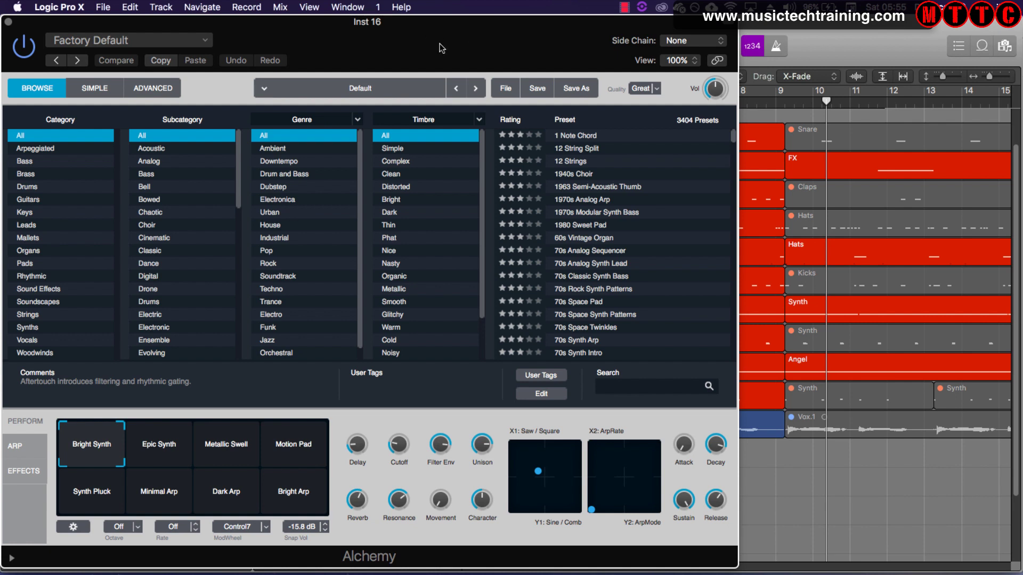
left_click_drag(441, 47, 445, 45)
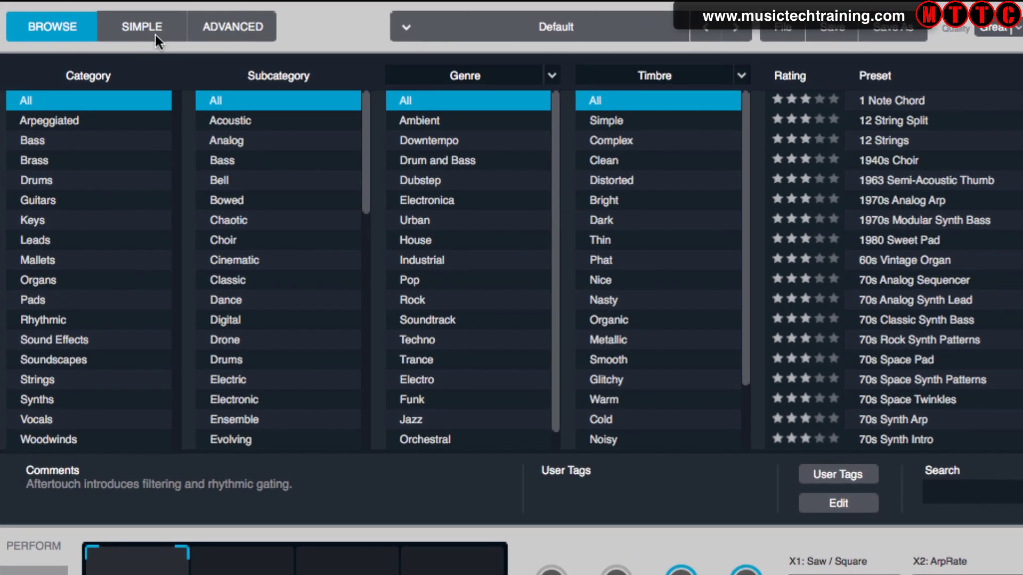
Show Alchemy's advanced view and initialize the preset
left_click(235, 25)
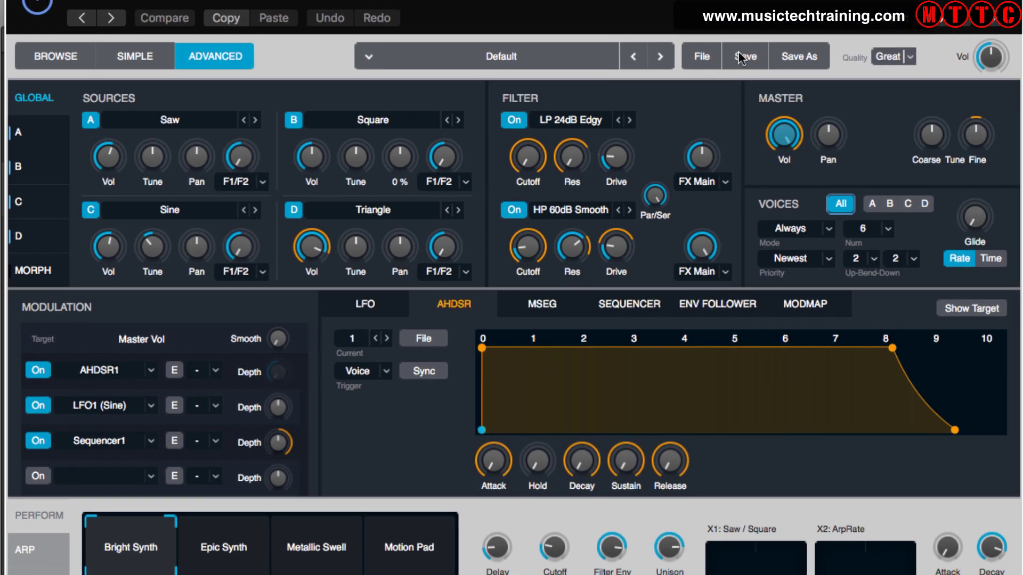
left_click(711, 56)
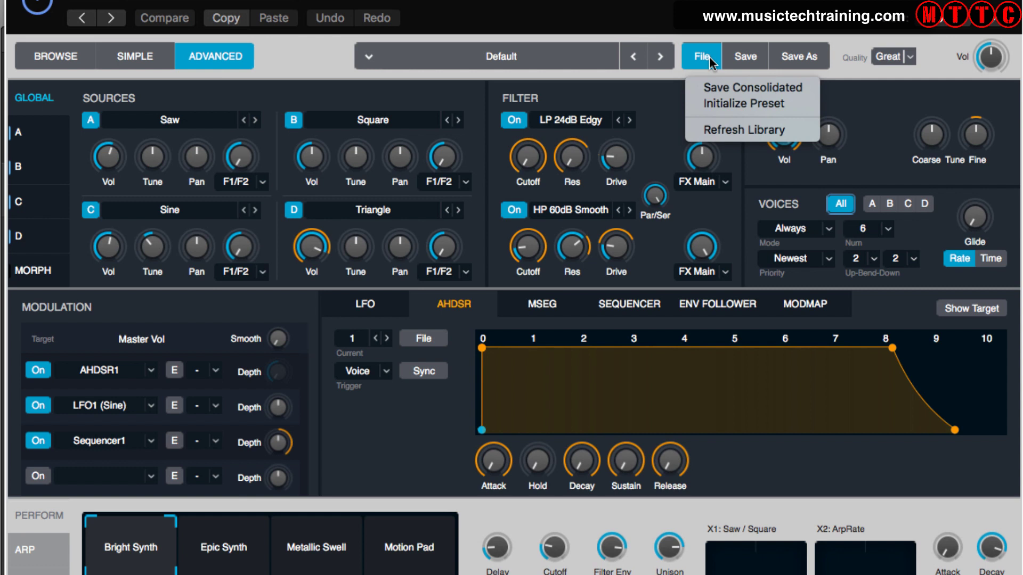
left_click(734, 101)
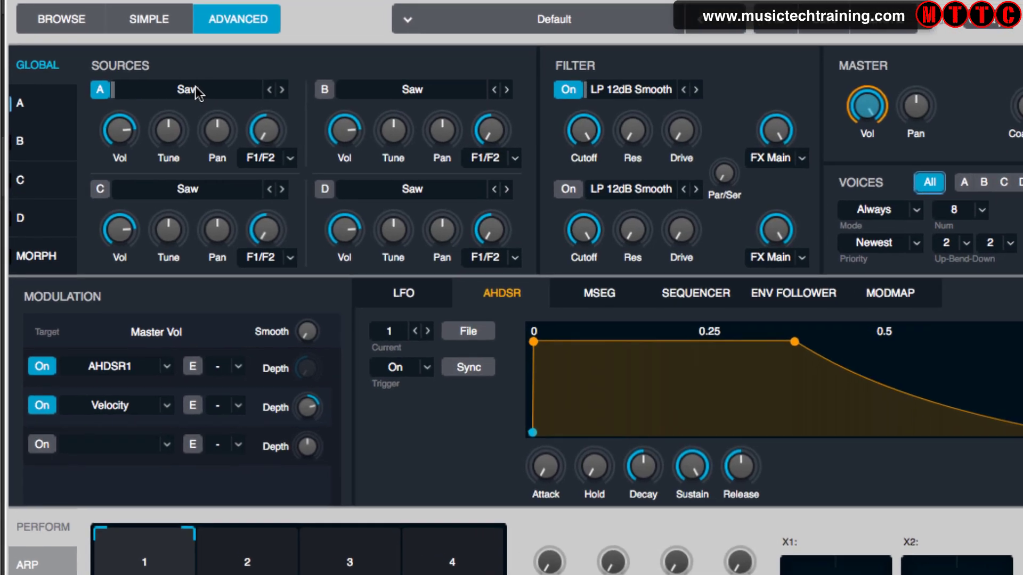
Load the basic Sine virtual analog waveform into source A
left_click(195, 89)
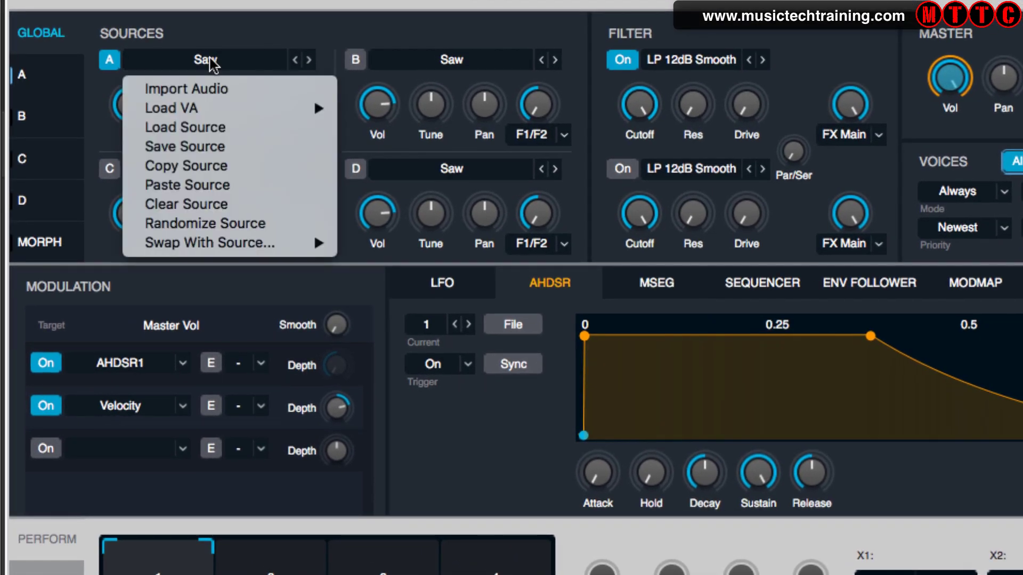
mouse_move(206, 113)
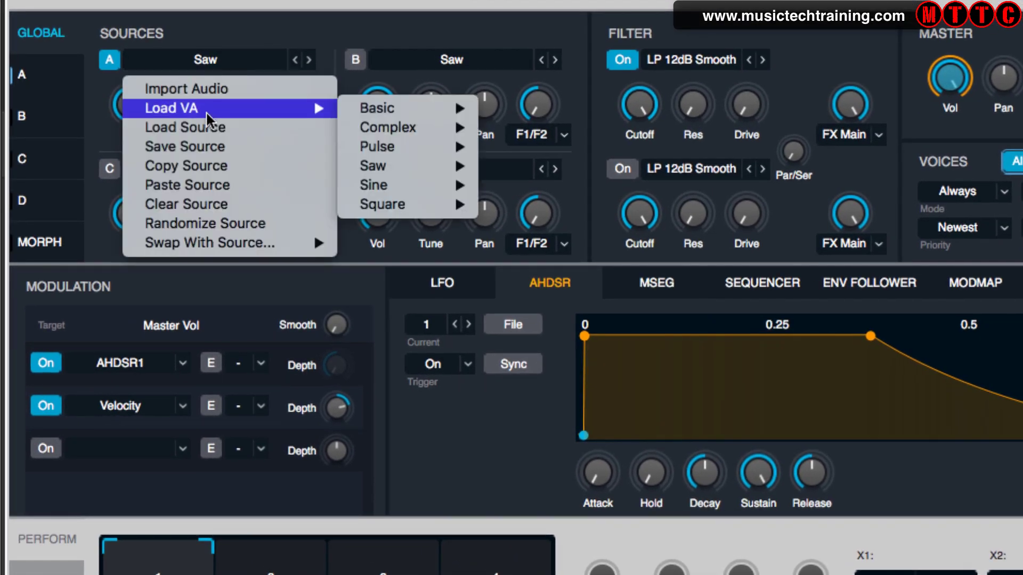
mouse_move(425, 109)
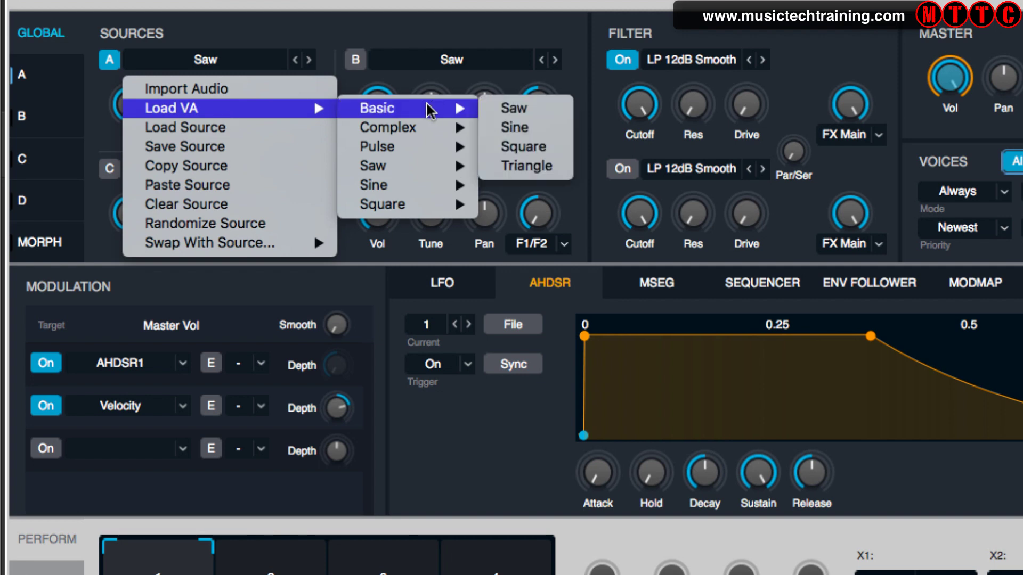
left_click(530, 129)
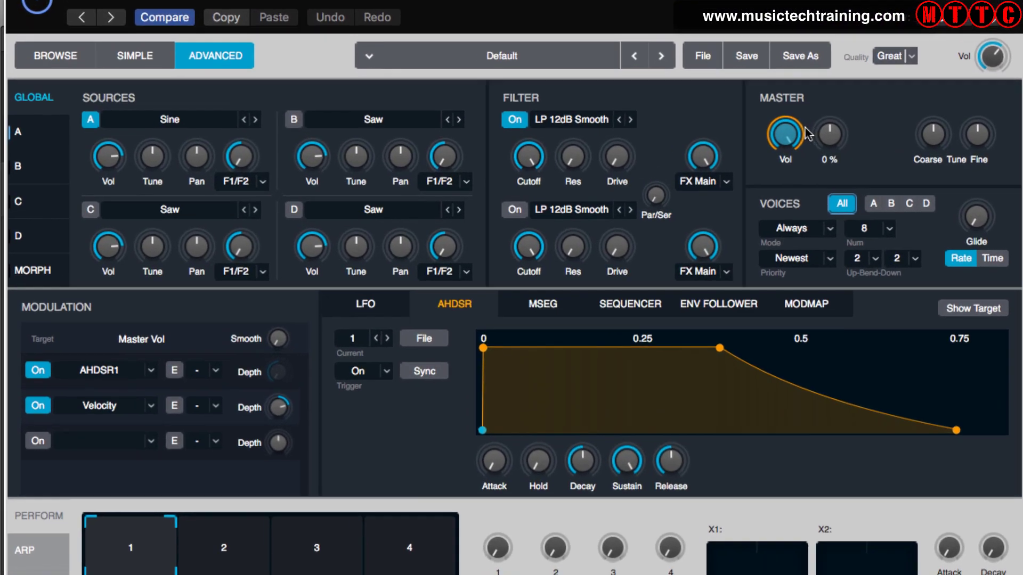
Reset the Velocity modulation depth on the master volume to its default
mouse_move(569, 144)
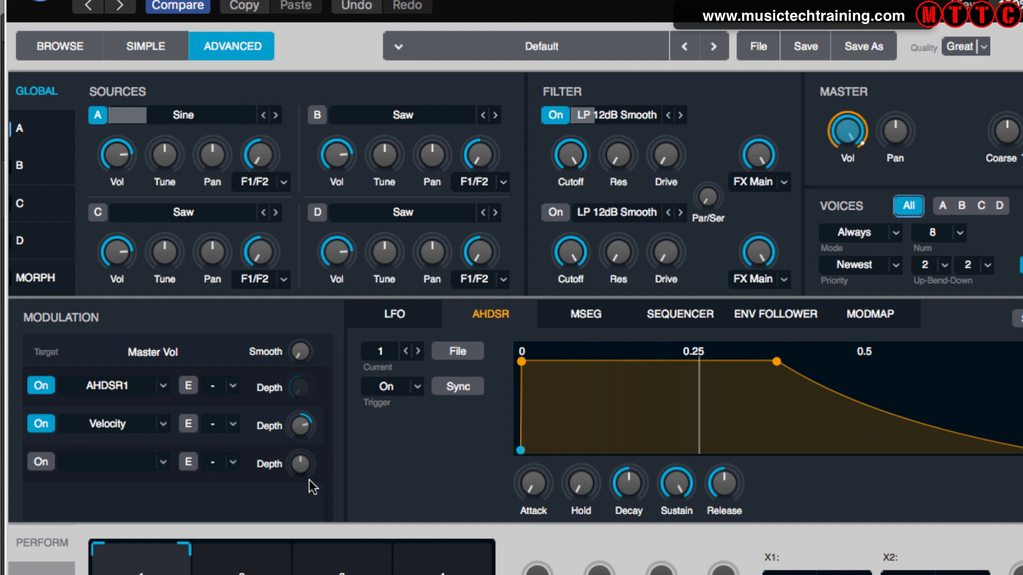
mouse_move(314, 415)
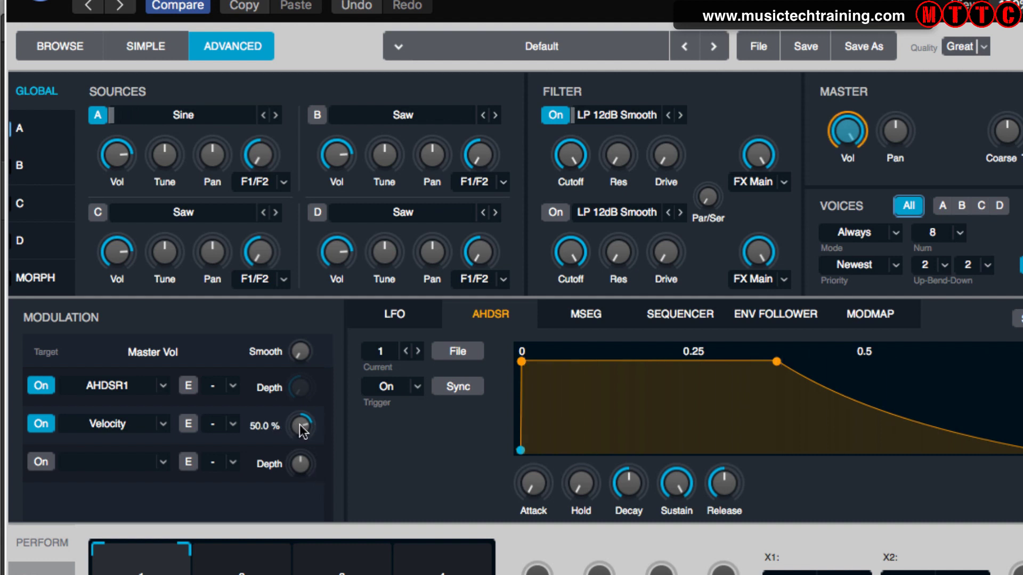
left_click(301, 424, "alt")
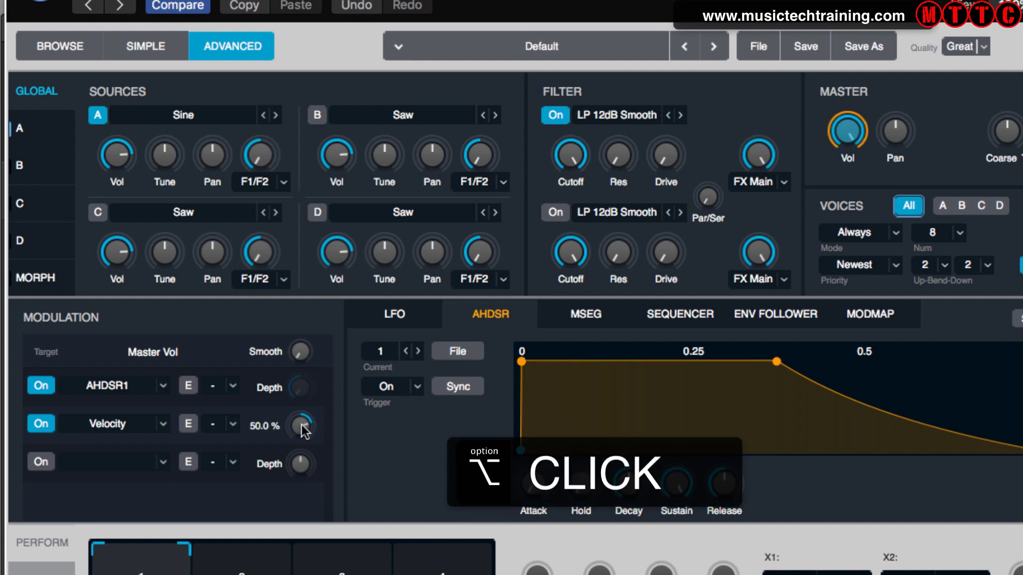
left_click(300, 423, "alt")
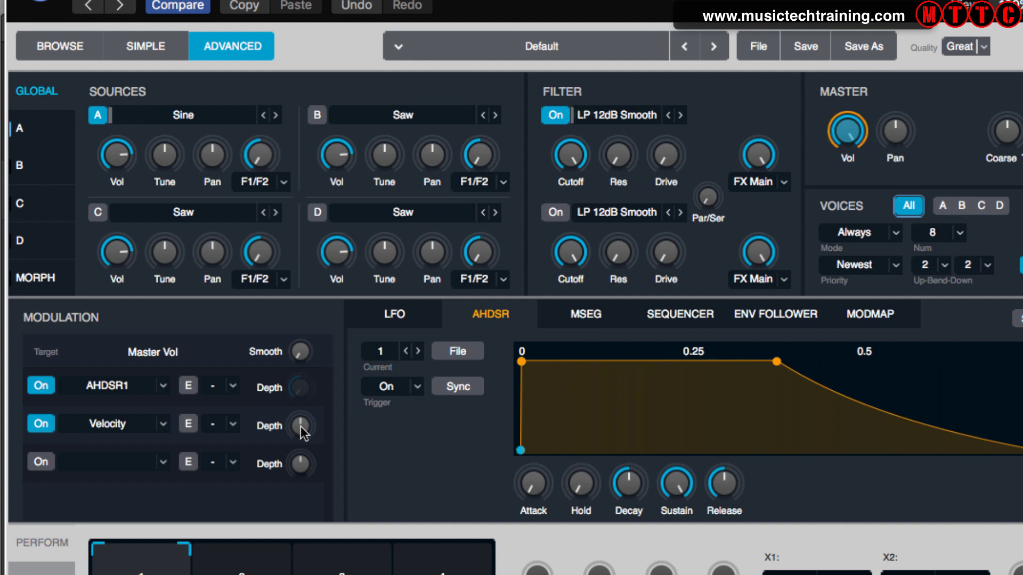
mouse_move(301, 435)
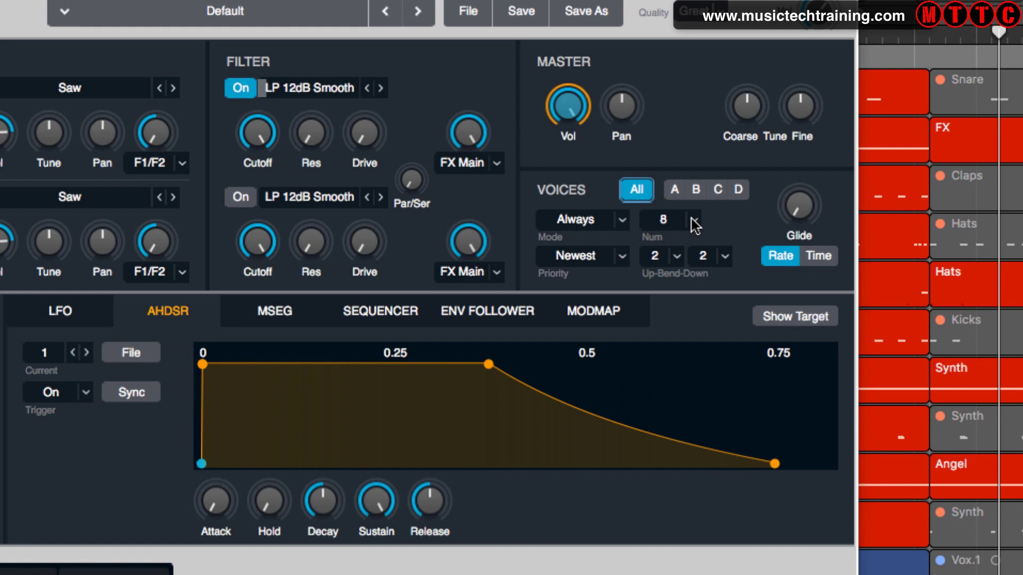
Limit the synth to 1 voice and set the voice mode to Retrigger
left_click(693, 219)
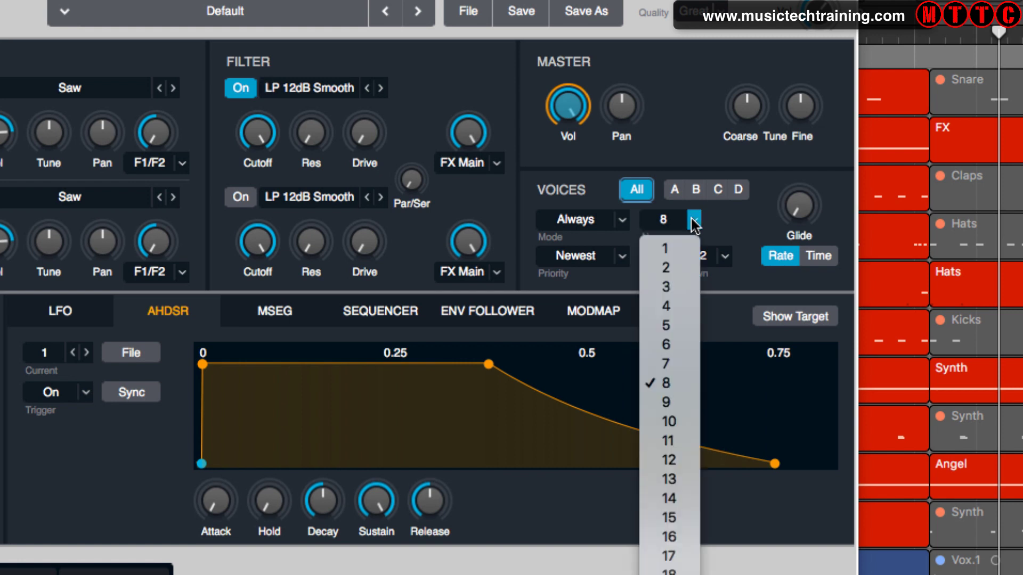
left_click(664, 251)
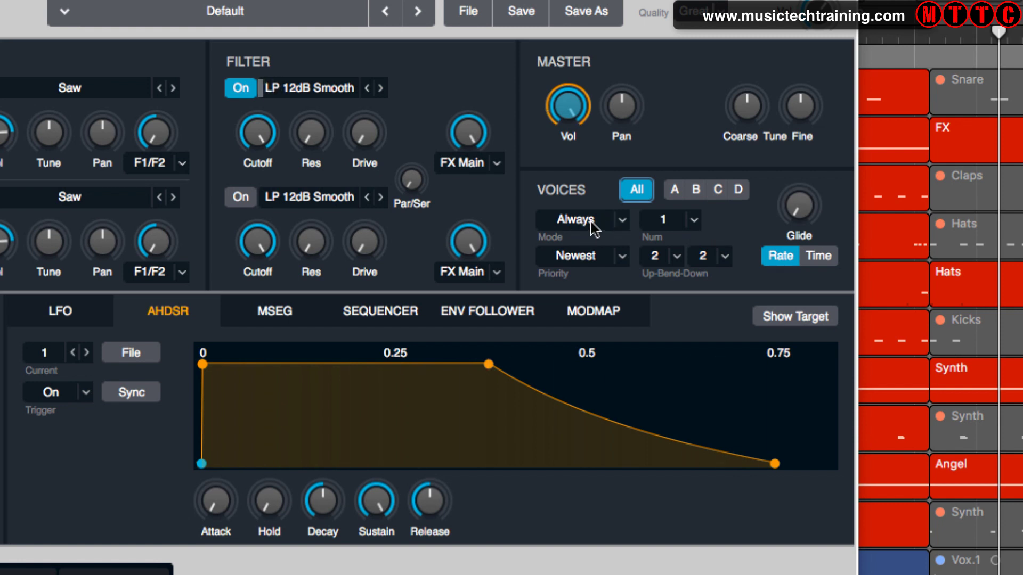
left_click(619, 223)
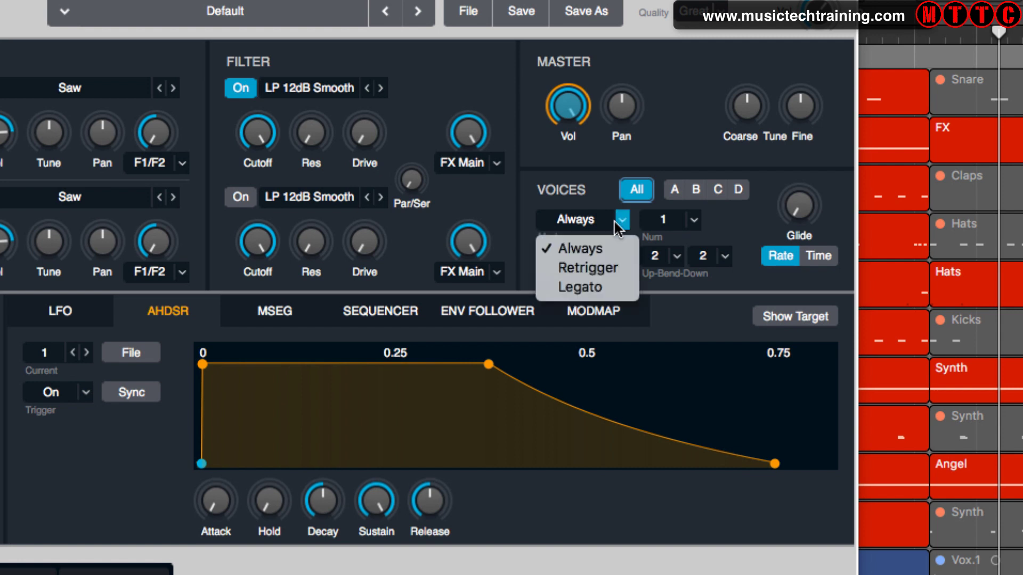
left_click(596, 271)
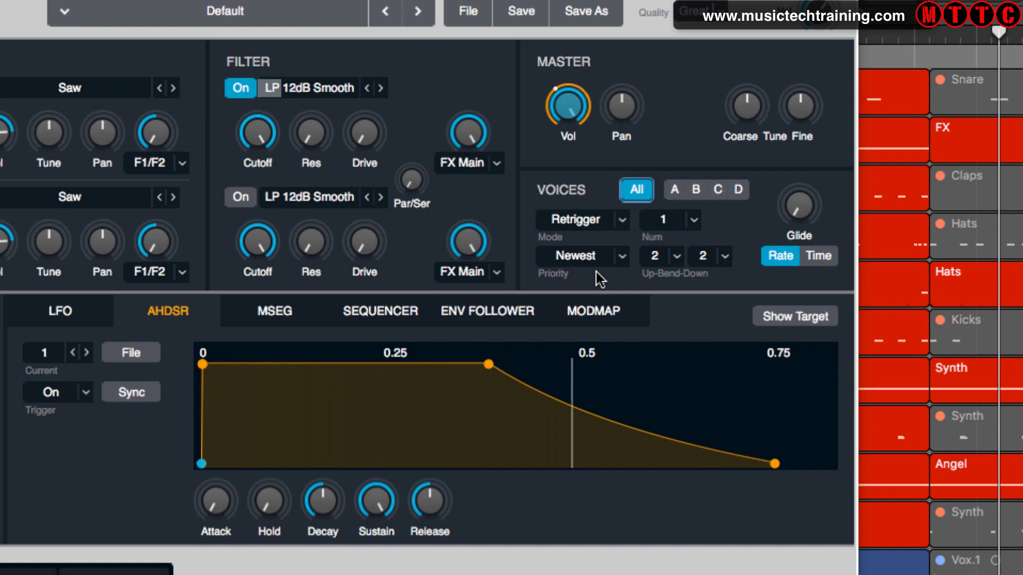
Assign MSEG1 as an active modulation source for the master coarse tune and raise its modulation depth
mouse_move(745, 104)
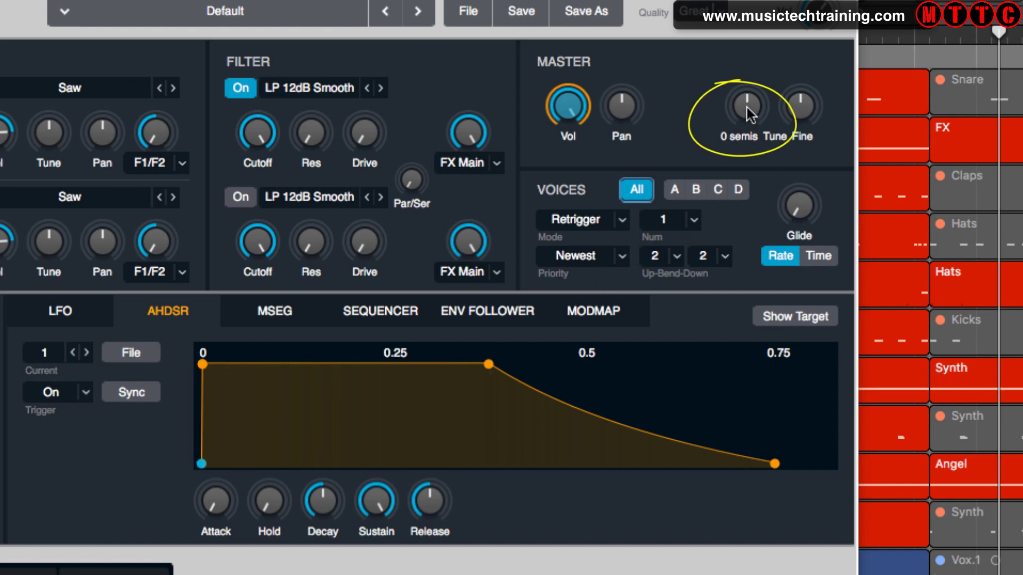
left_click(748, 108)
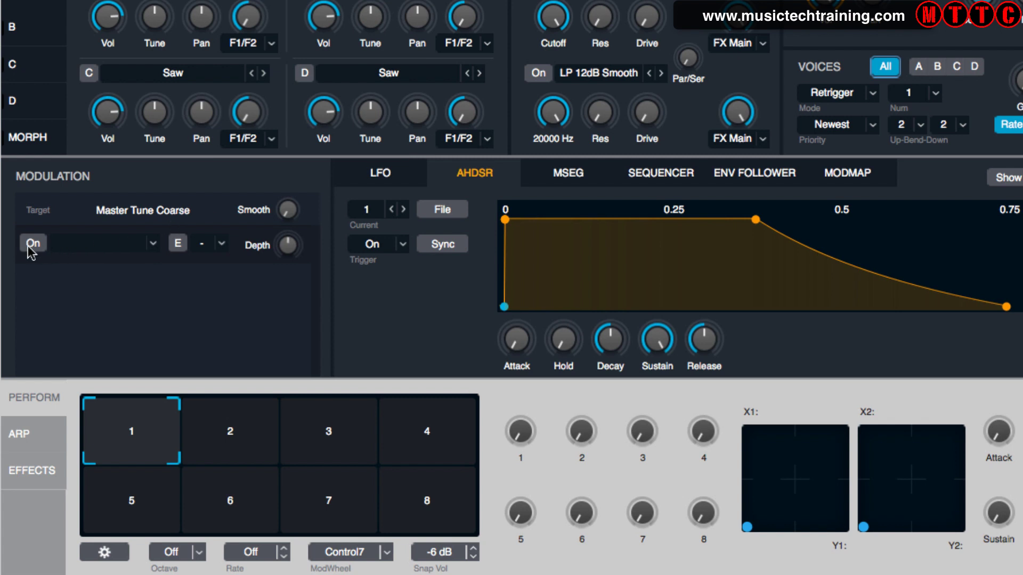
left_click(34, 246)
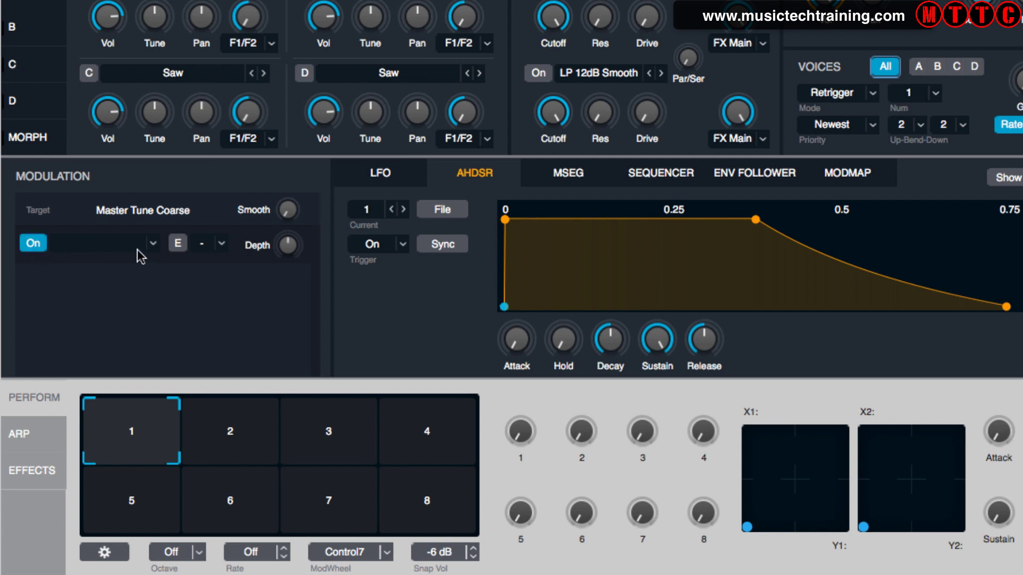
left_click(153, 244)
mouse_move(130, 309)
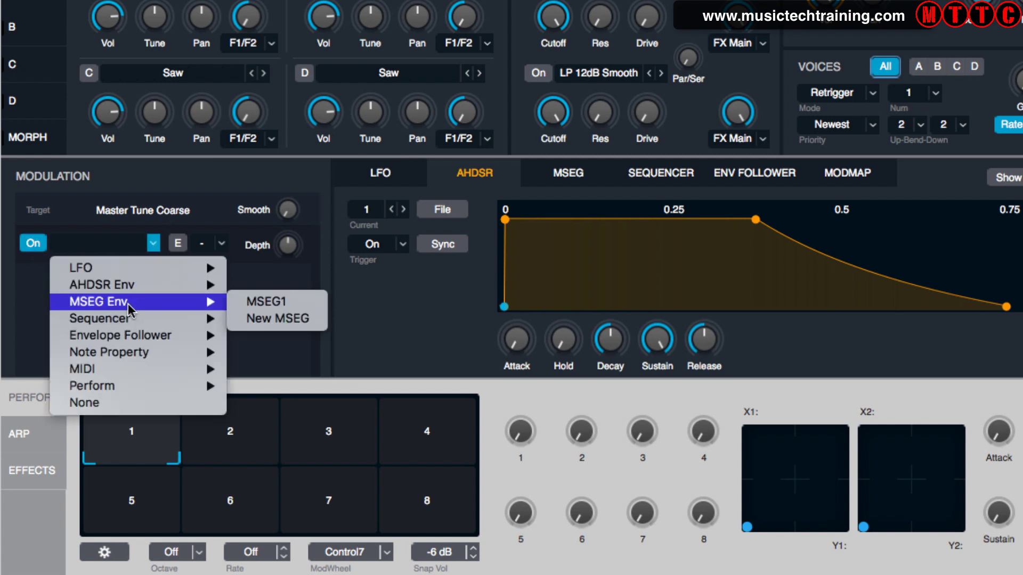
left_click(268, 304)
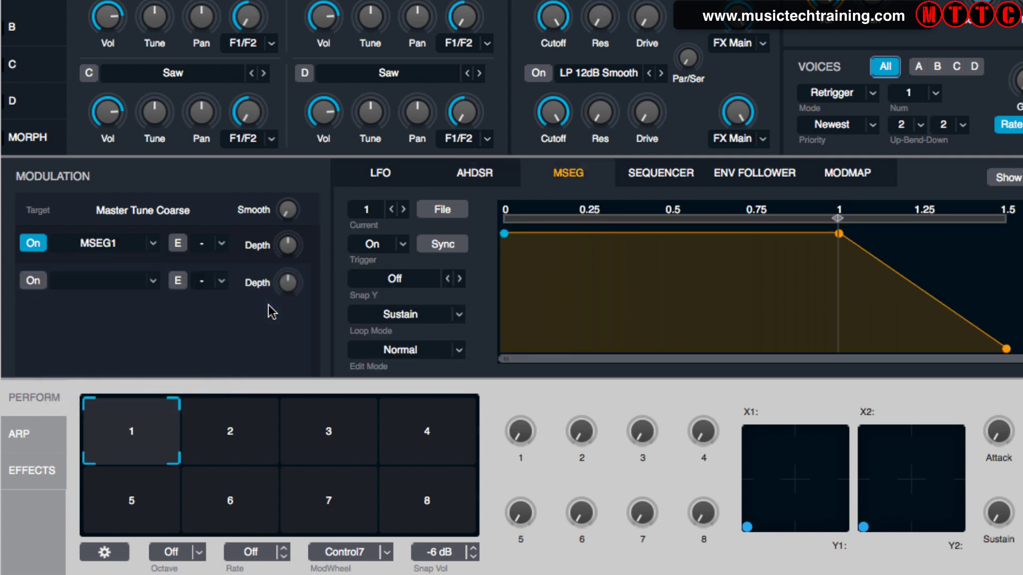
mouse_move(283, 259)
left_click_drag(278, 215, 271, 129)
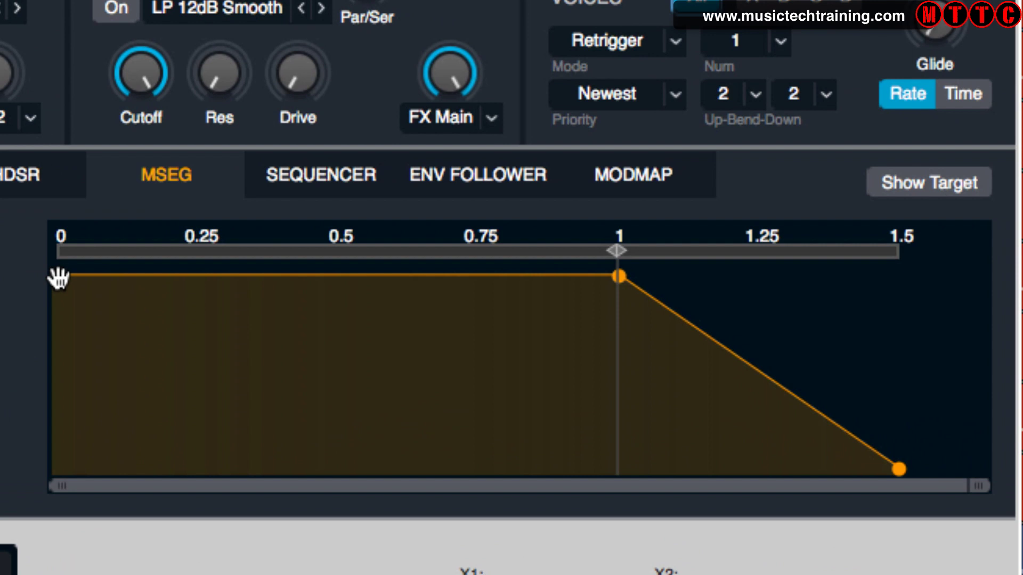
Reshape MSEG1 into a short pitch drop by lowering its start point and moving the second point to zero level just after the start
mouse_move(504, 235)
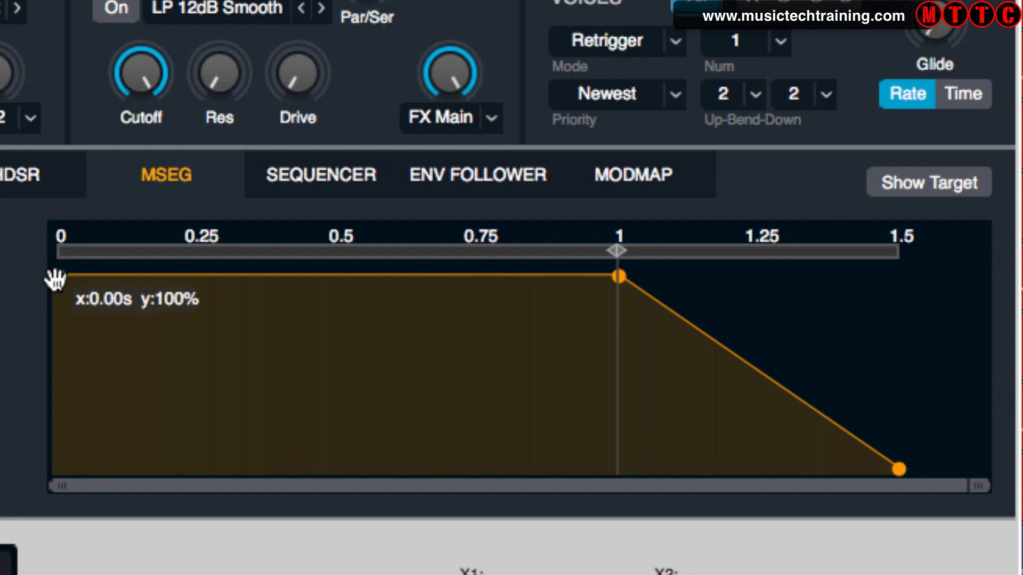
left_click_drag(55, 279, 5, 426)
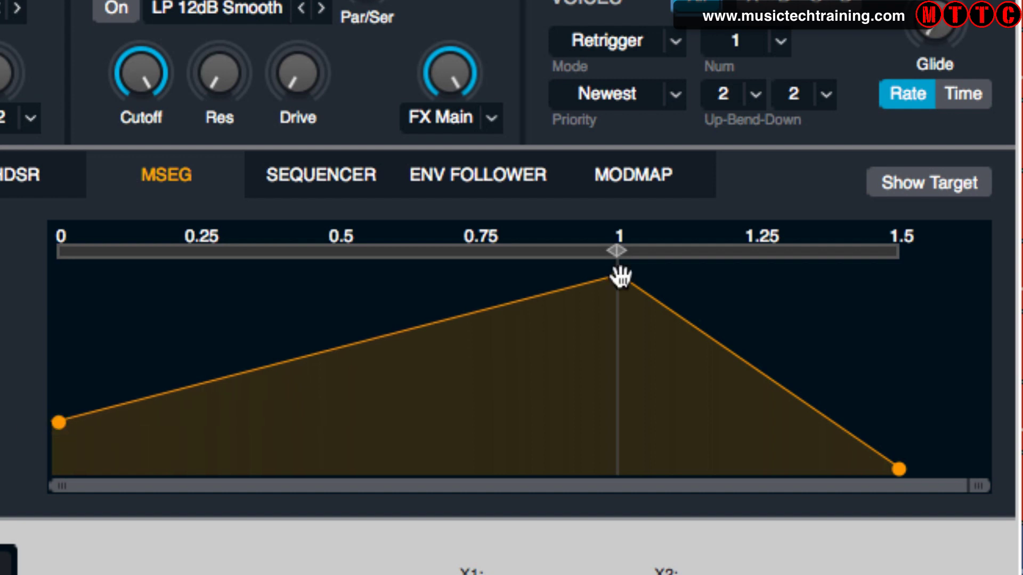
left_click_drag(619, 276, 75, 561)
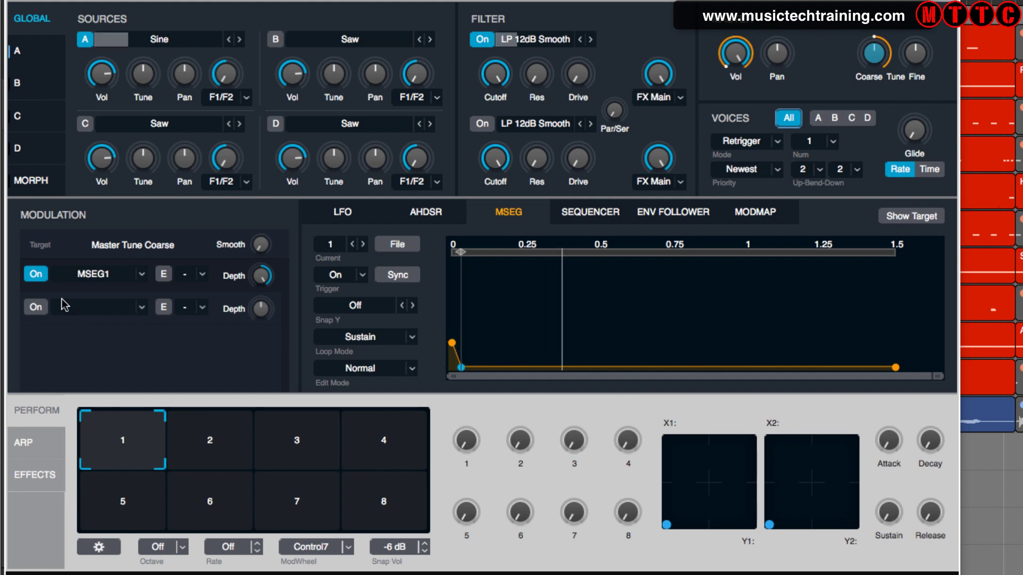
Switch the MSEG1 coarse tune modulation off and back on to compare the sound with and without it
left_click(36, 274)
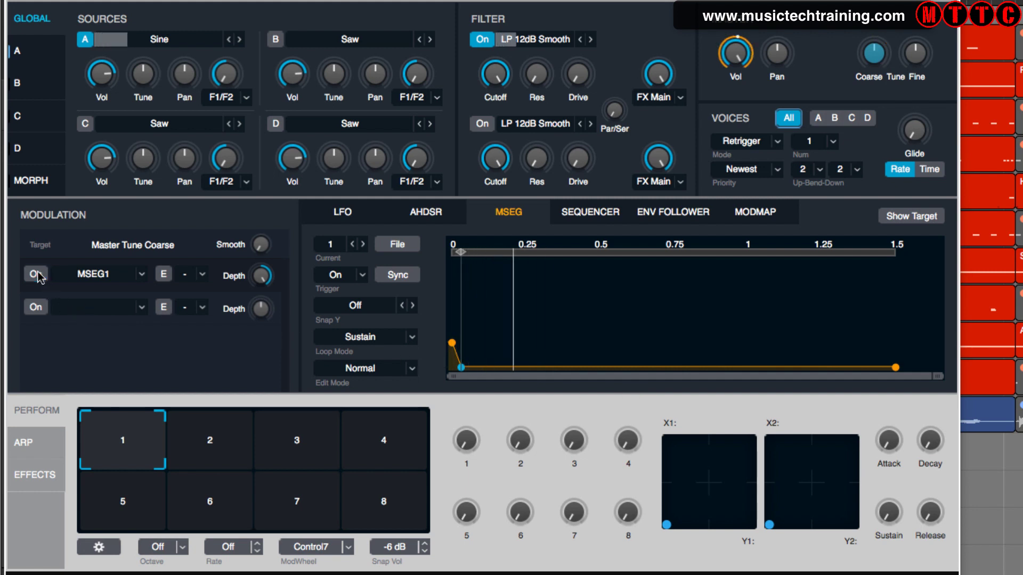
left_click(37, 275)
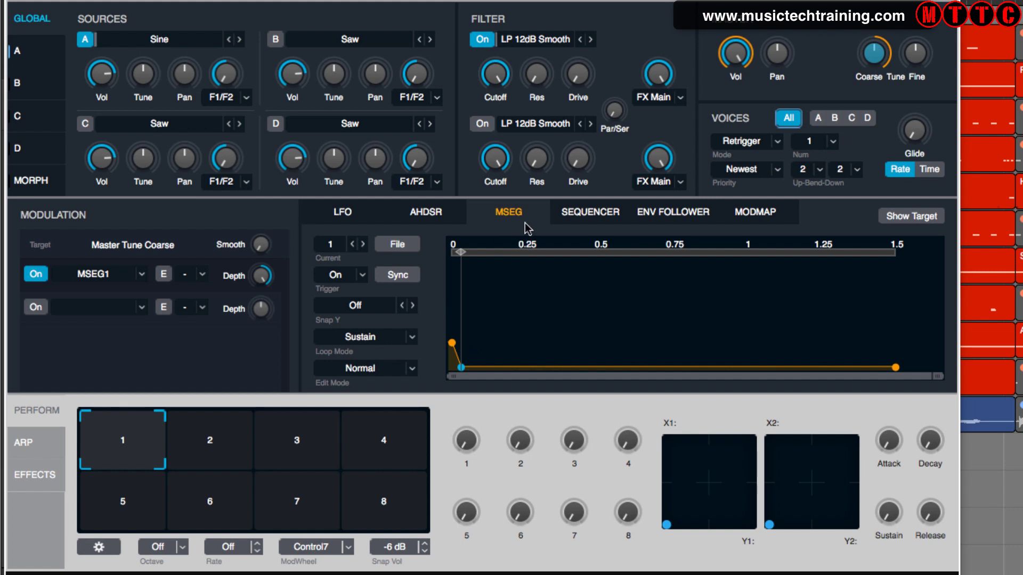
Lengthen the release of the AHDSR 1 envelope so it decays out to a little over 6 seconds
left_click(427, 212)
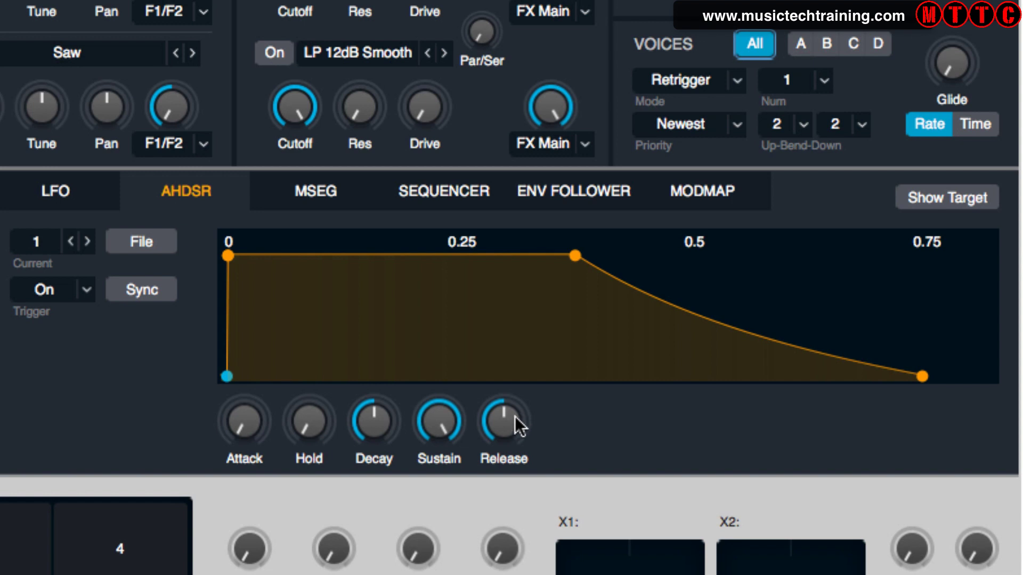
left_click_drag(496, 407, 489, 325)
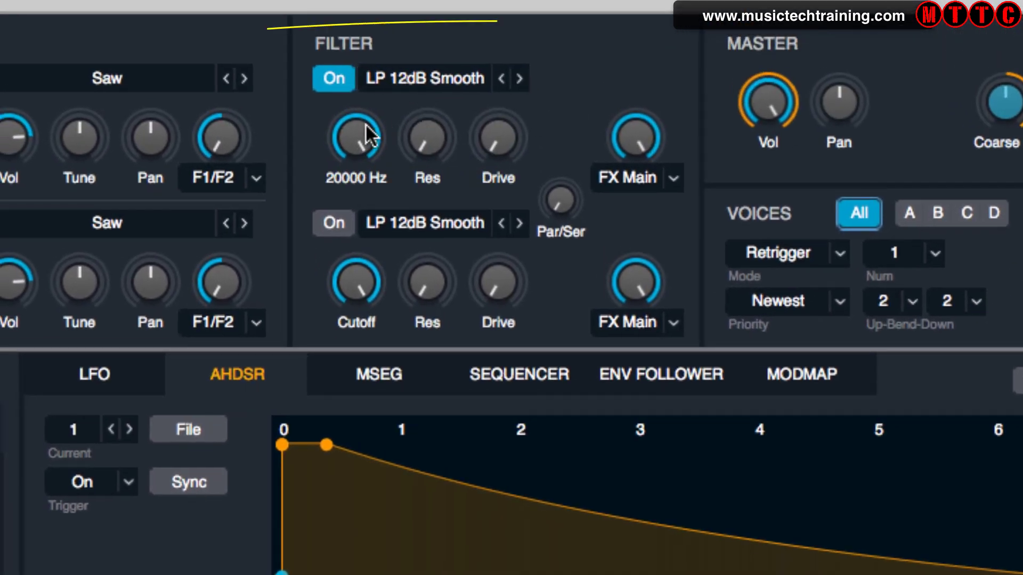
Lower the cutoff of the first LP 12dB Smooth filter to roughly a third and raise its resonance to about half
mouse_move(366, 120)
left_click_drag(357, 123, 356, 314)
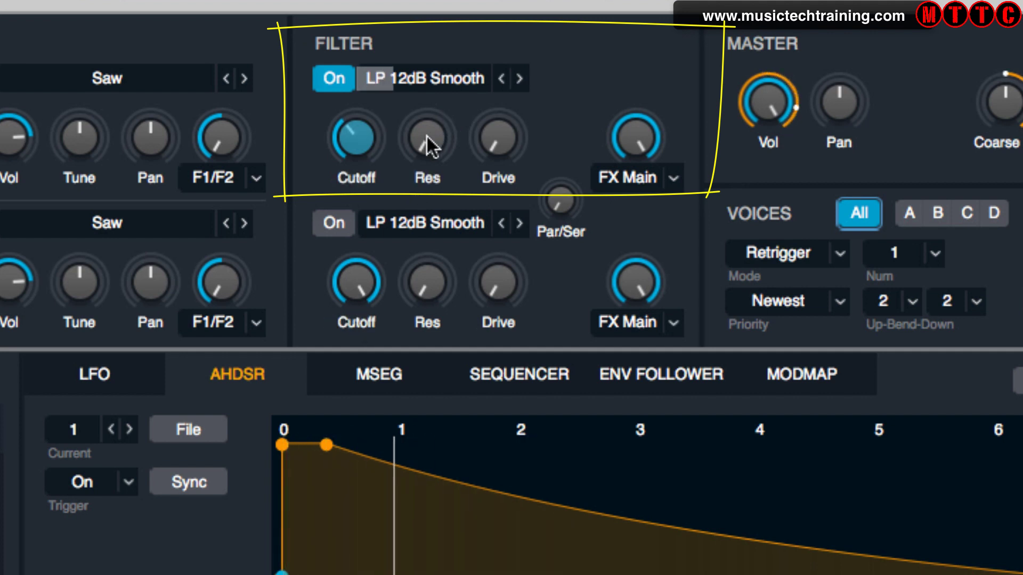
left_click_drag(423, 125, 430, 5)
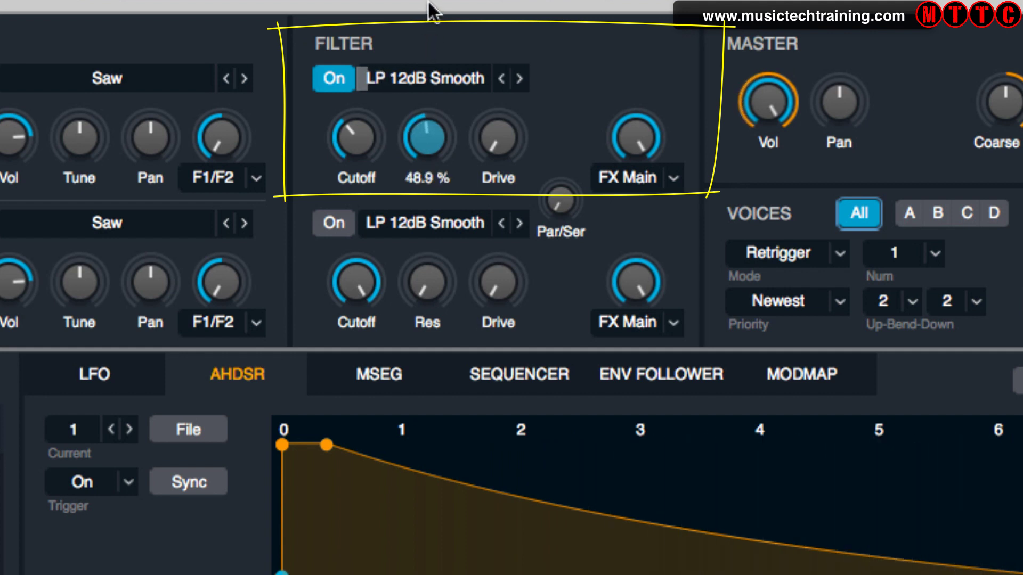
left_click_drag(420, 120, 419, 114)
Raise the first filter's drive to 58.5%
mouse_move(474, 121)
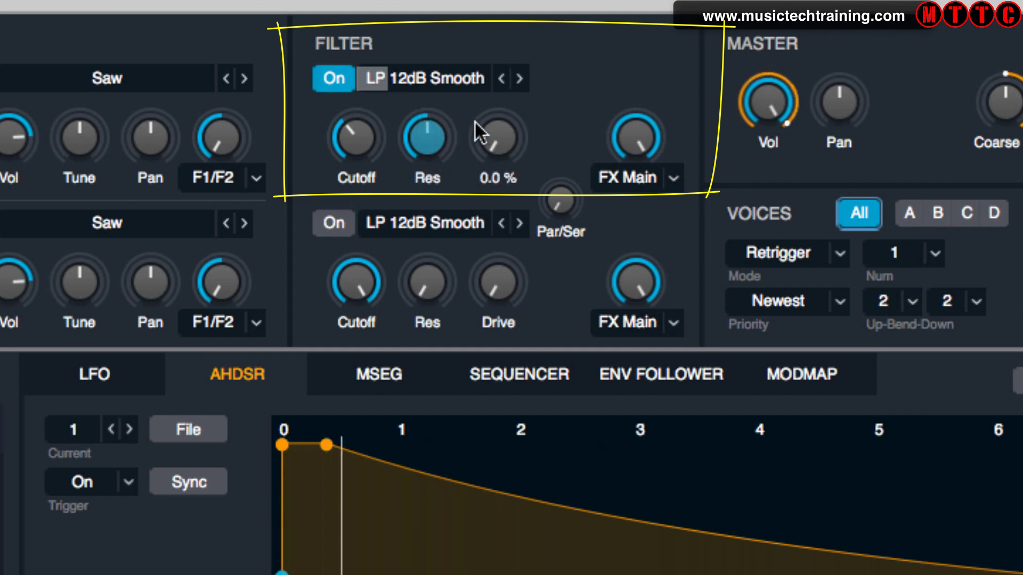
mouse_move(490, 104)
left_mouse_down()
mouse_move(486, 88)
mouse_move(548, 18)
mouse_move(486, 18)
mouse_move(485, 3)
mouse_move(498, 0)
left_mouse_up()
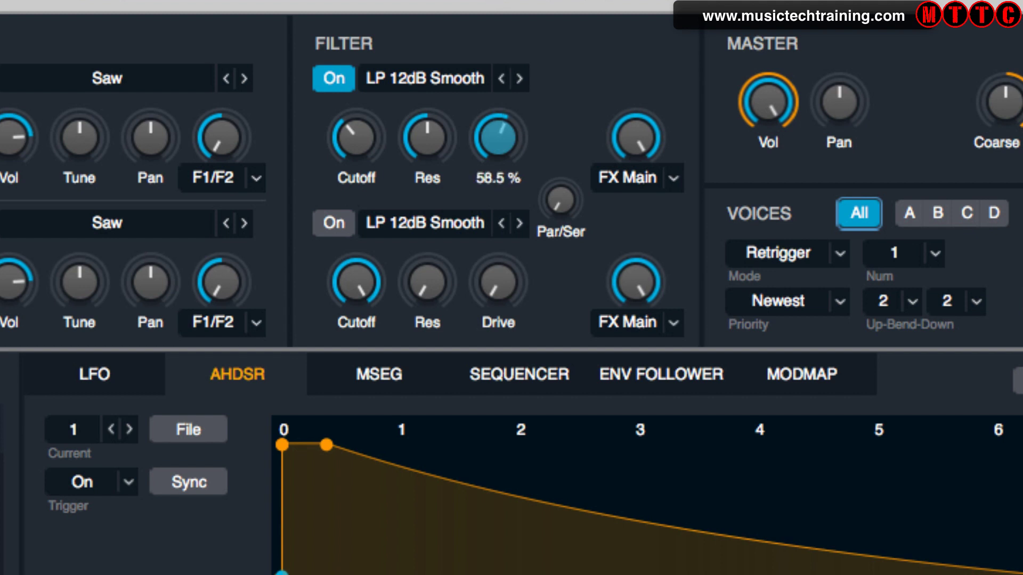
left_click_drag(498, 1, 498, 1)
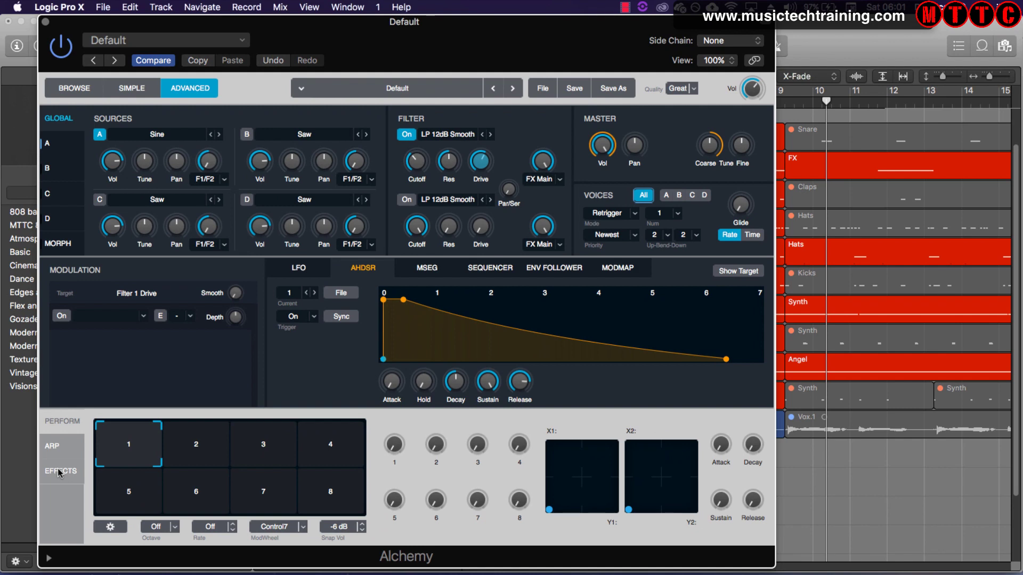
Add a Bass Enhancer as the first effect in the Main effects rack
left_click(51, 478)
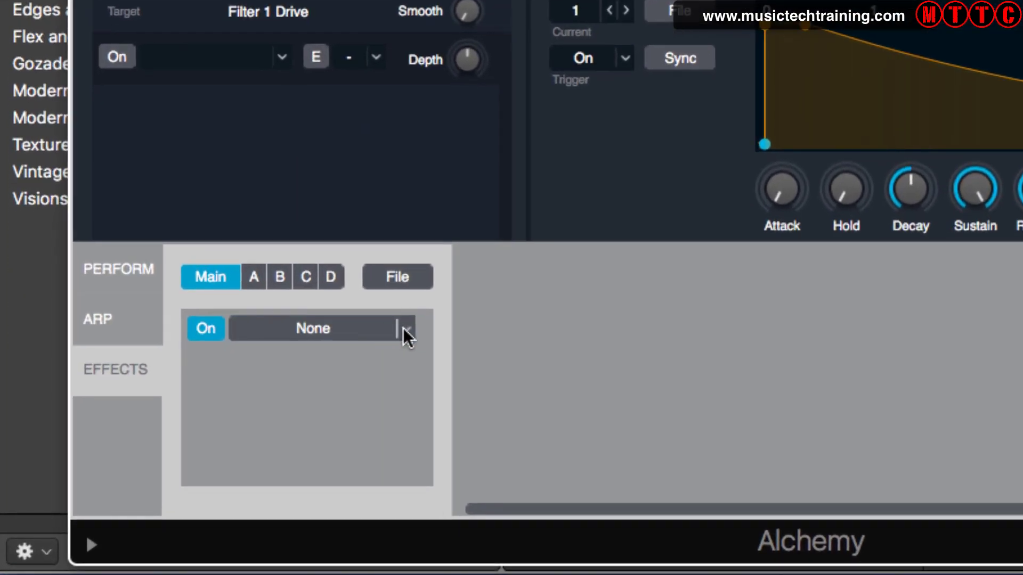
left_click(402, 328)
mouse_move(402, 326)
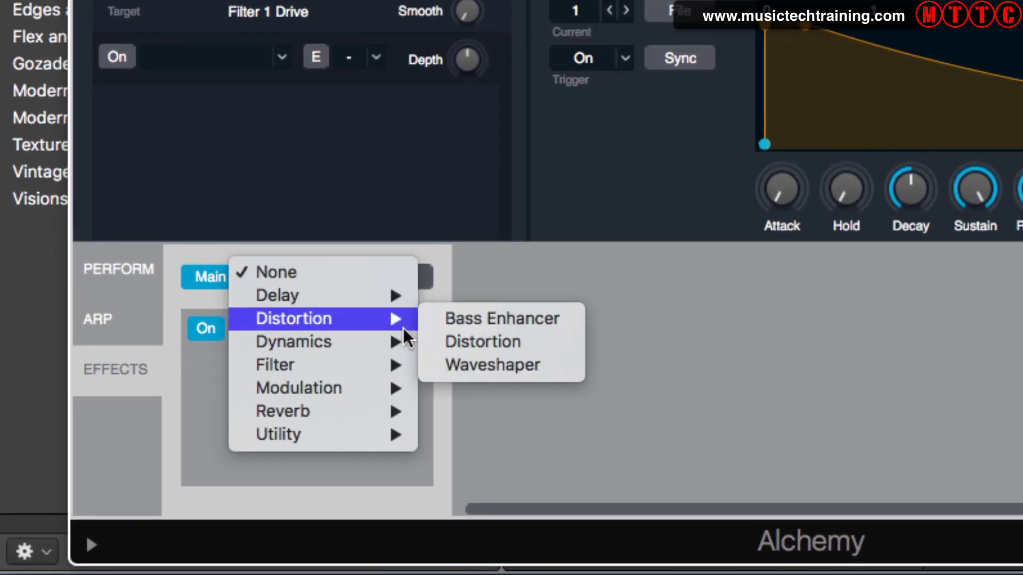
left_click(470, 318)
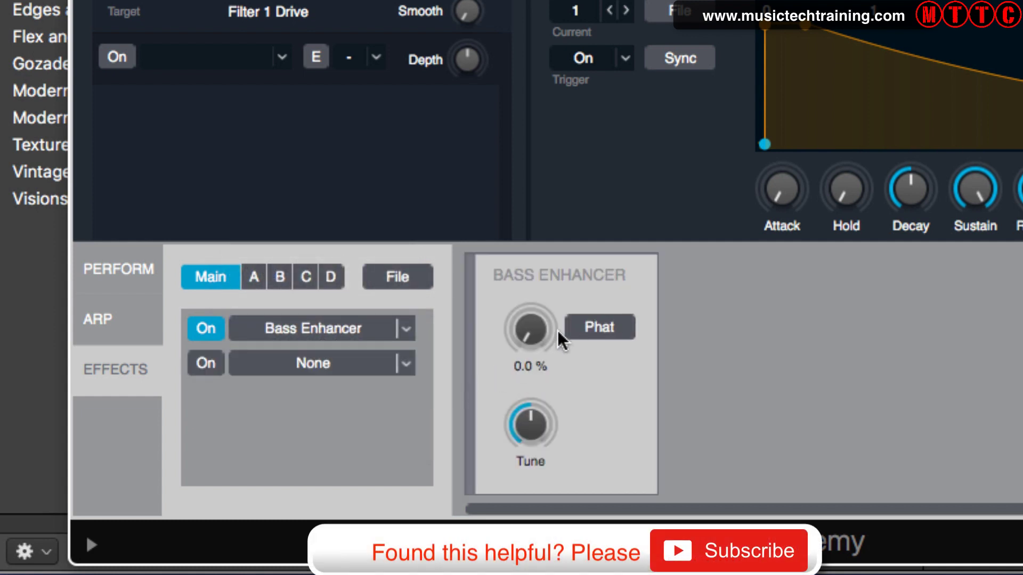
Enable Phat on the Bass Enhancer and raise its amount very slightly, to about 1%
left_click(609, 323)
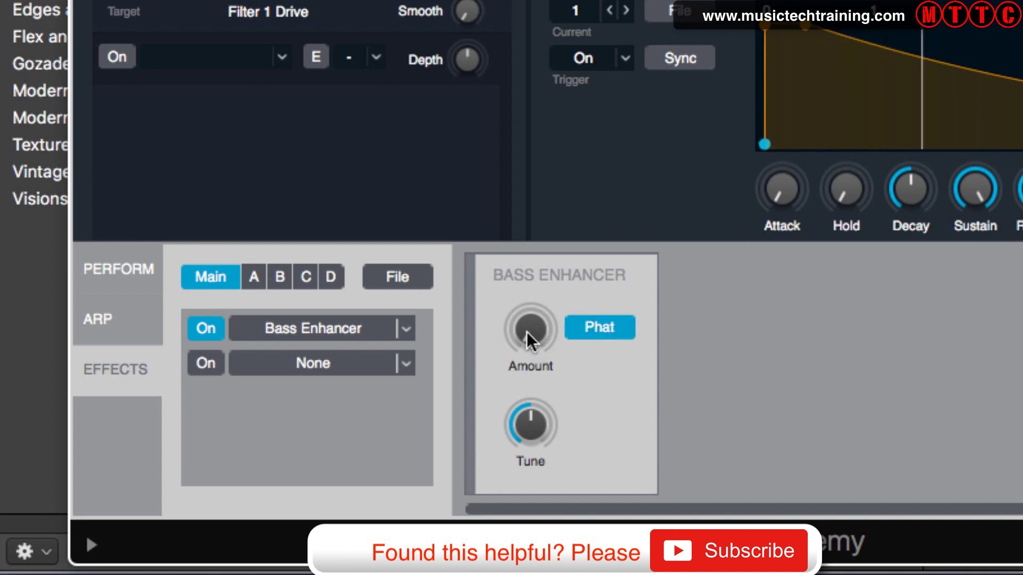
left_click_drag(527, 331, 523, 325)
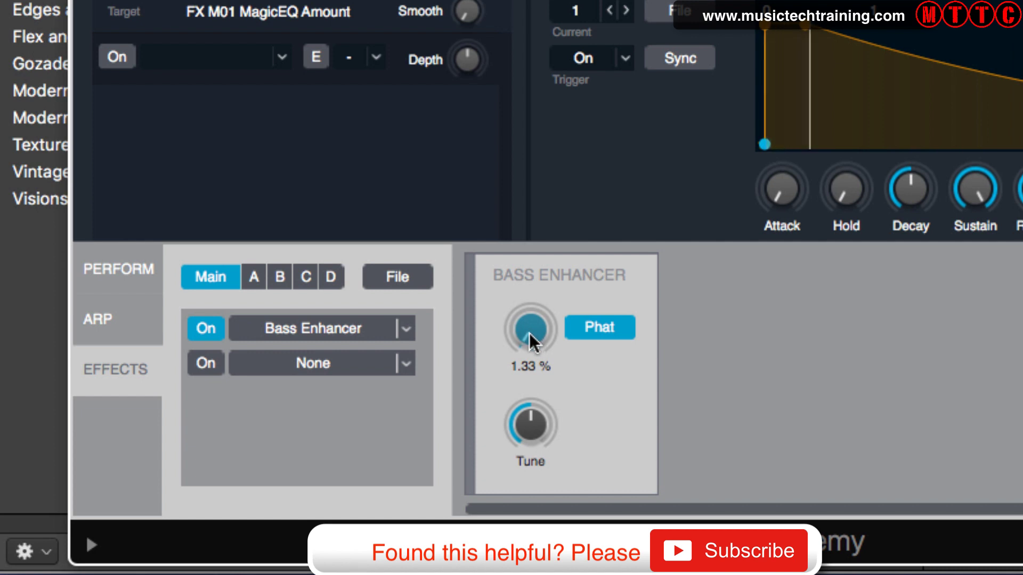
mouse_move(529, 333)
left_mouse_down()
mouse_move(528, 304)
mouse_move(537, 337)
left_mouse_up()
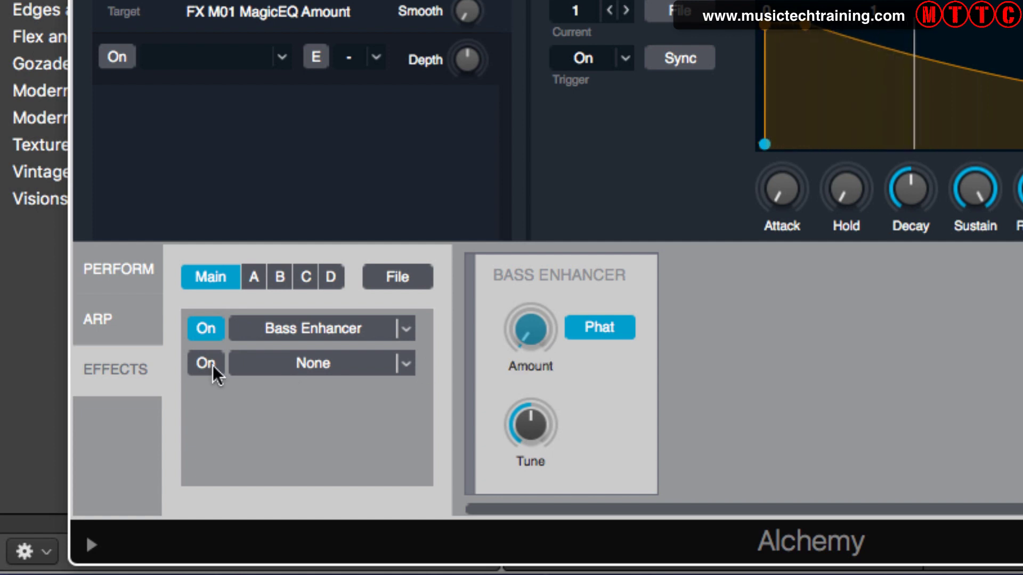
Add a Distortion effect in the slot below the Bass Enhancer in the Main effects rack
left_click(408, 362)
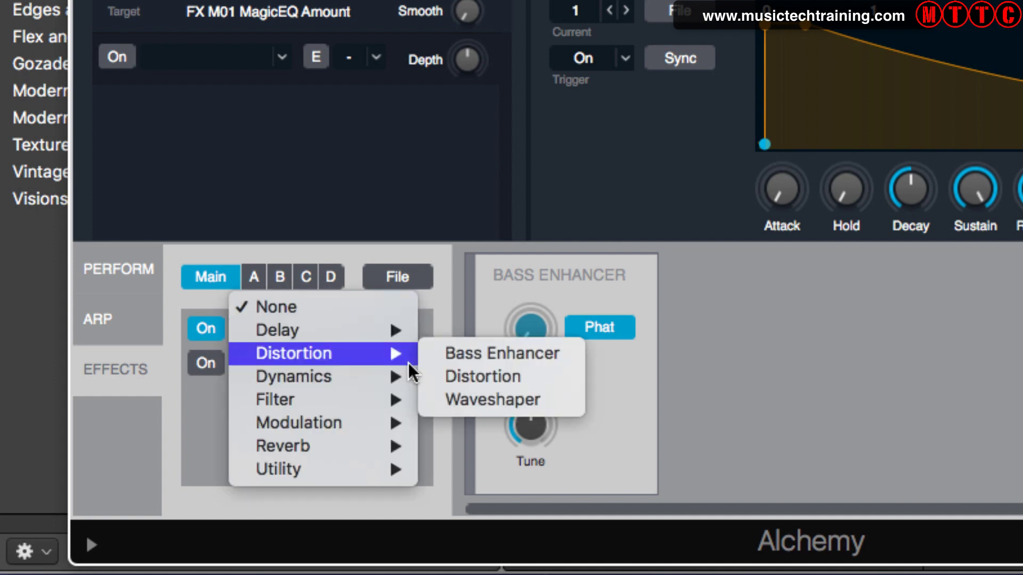
mouse_move(384, 354)
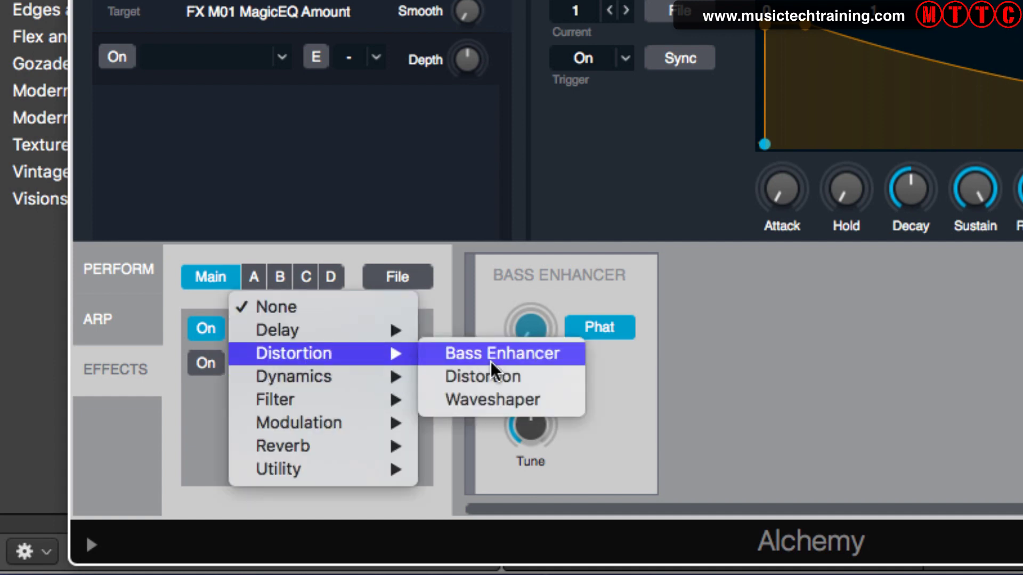
left_click(487, 376)
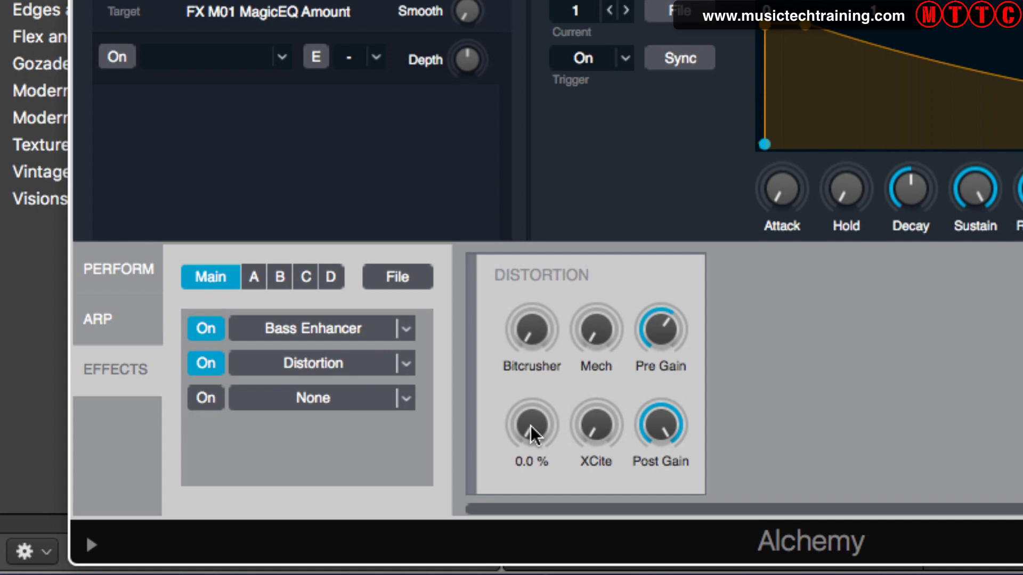
Bypass the Bass Enhancer and try out the Distortion effect's Tube and Mech amounts, returning both to zero
left_click(203, 329)
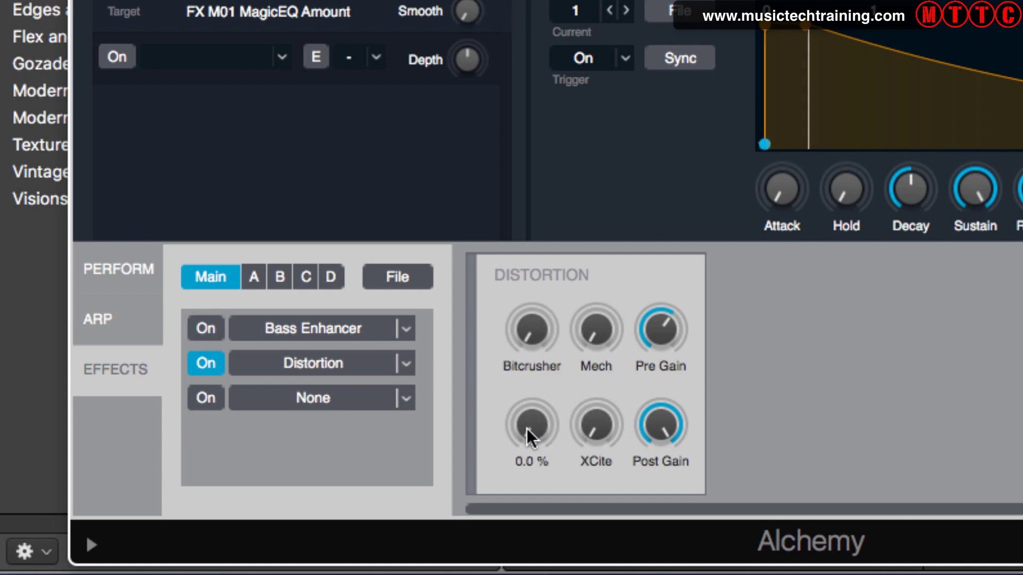
left_click_drag(520, 420, 520, 414)
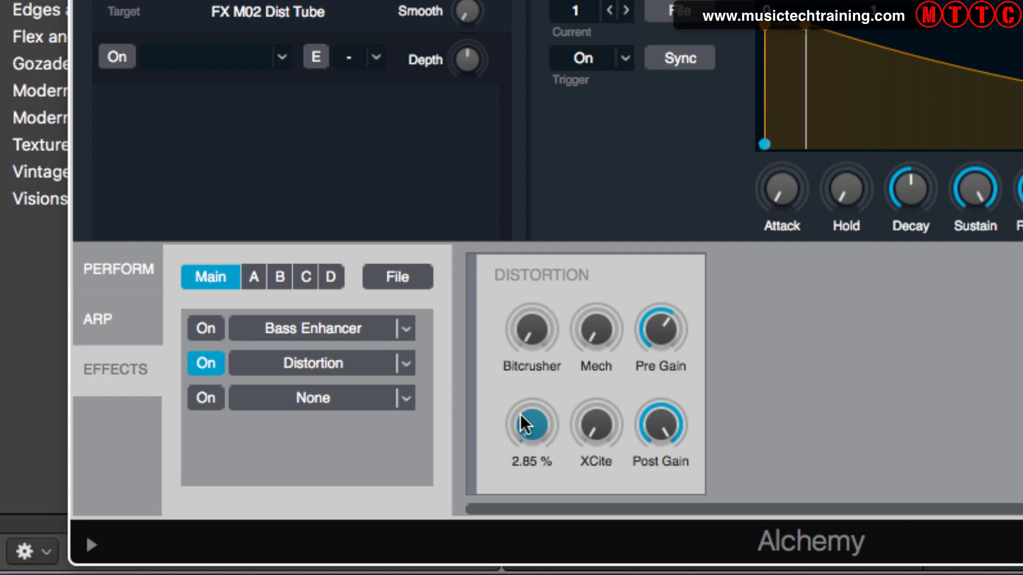
left_click_drag(520, 414, 541, 474)
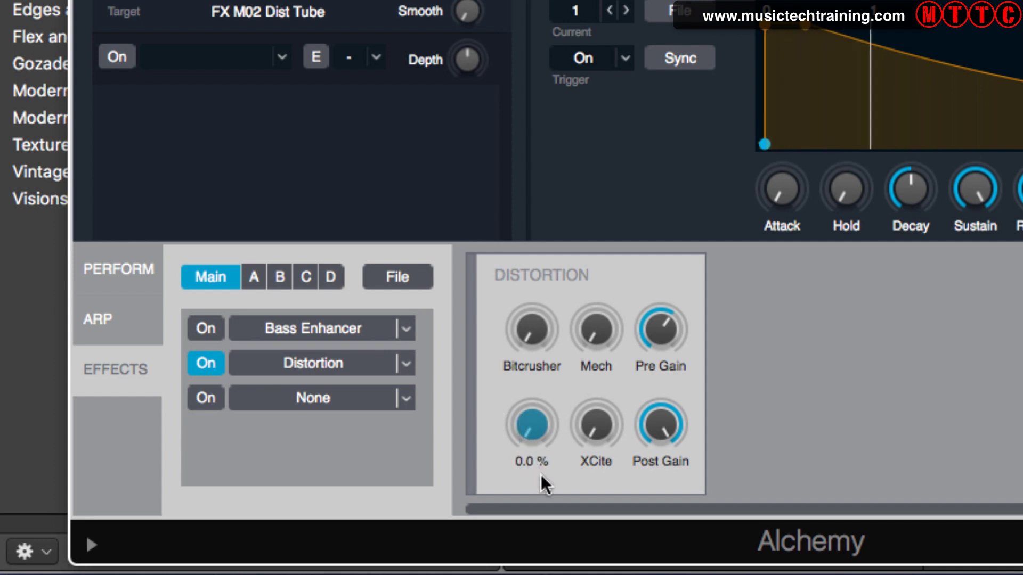
left_click_drag(587, 309, 597, 381)
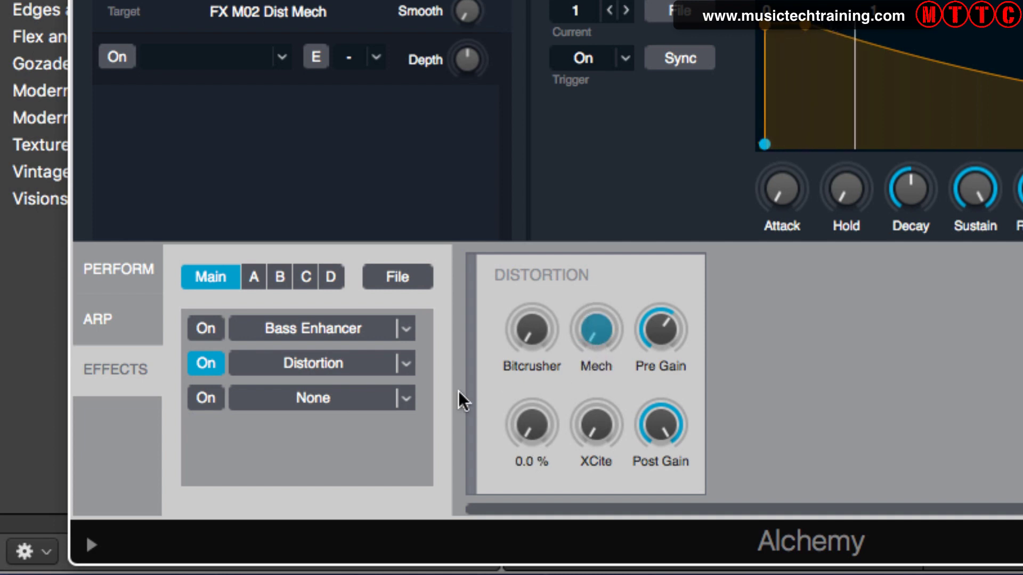
Switch off the Distortion effect and switch the Bass Enhancer back on
left_click(212, 365)
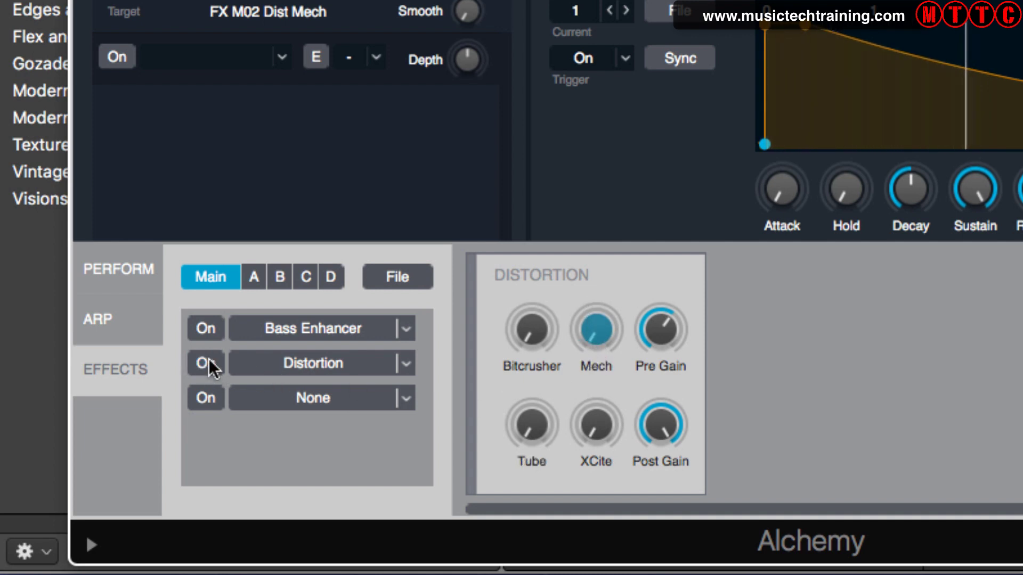
left_click(206, 327)
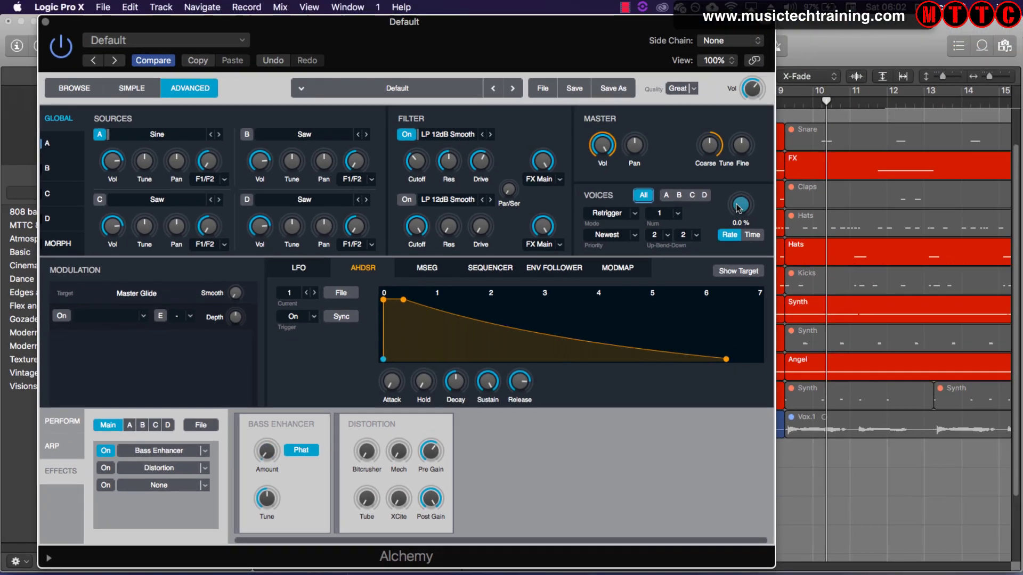
Add a small amount of glide to the synth's voices, keeping the Rate mode
left_click_drag(738, 208, 734, 196)
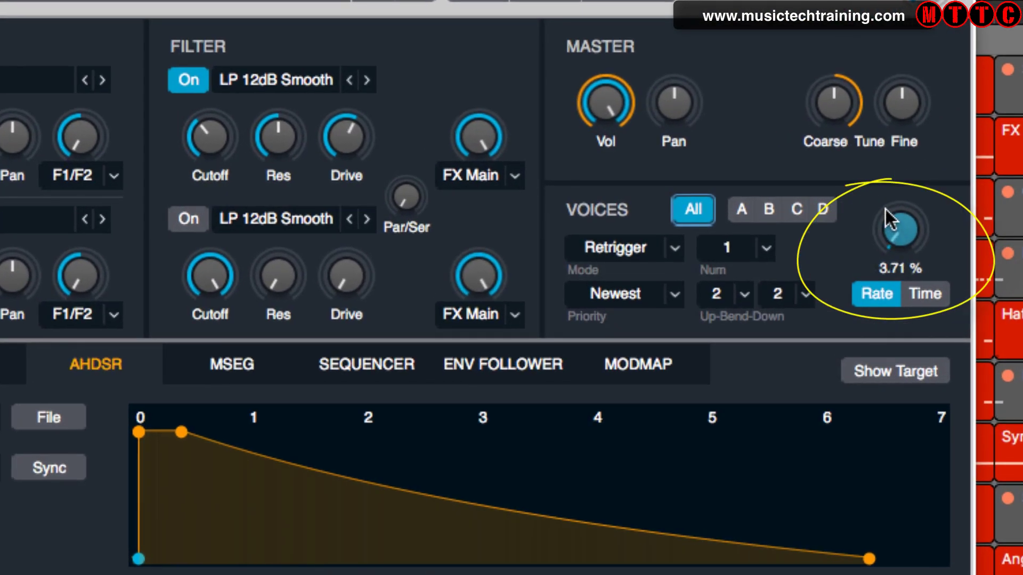
left_click_drag(885, 209, 884, 190)
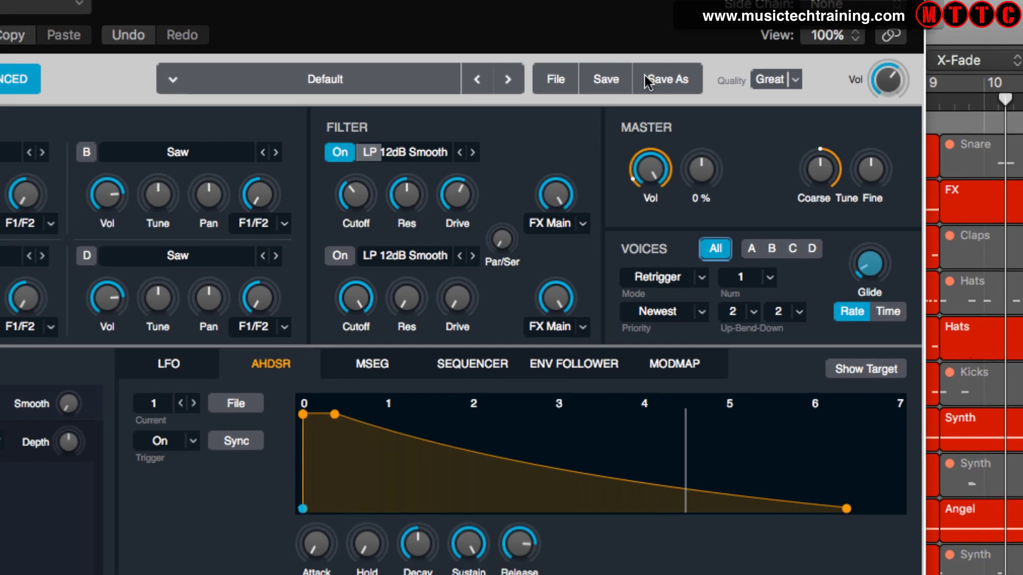
Save the sound as a preset named 808 Bass 2 in the Alchemy folder
left_click(634, 5)
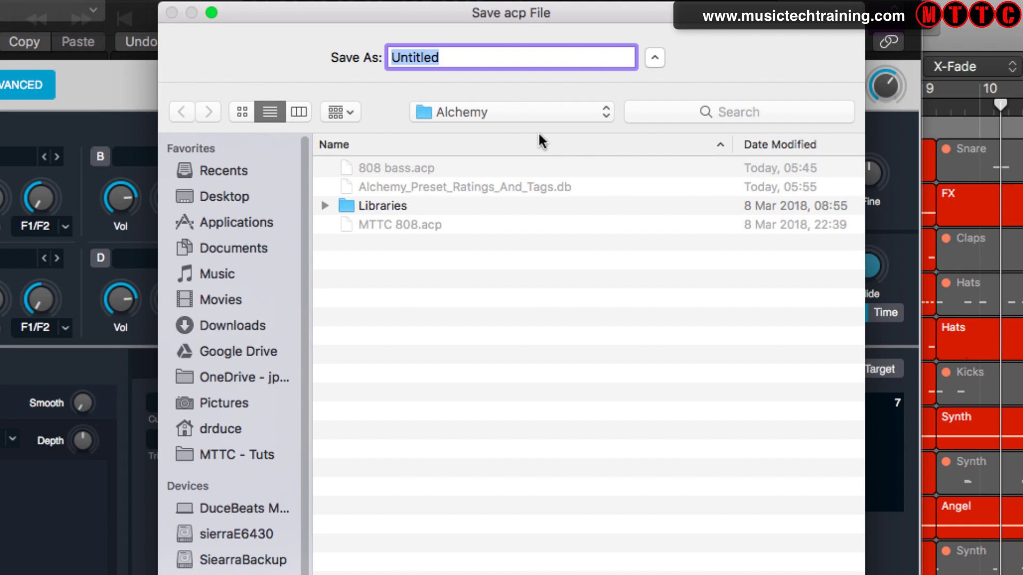
type("808 Bass 2")
key("Return")
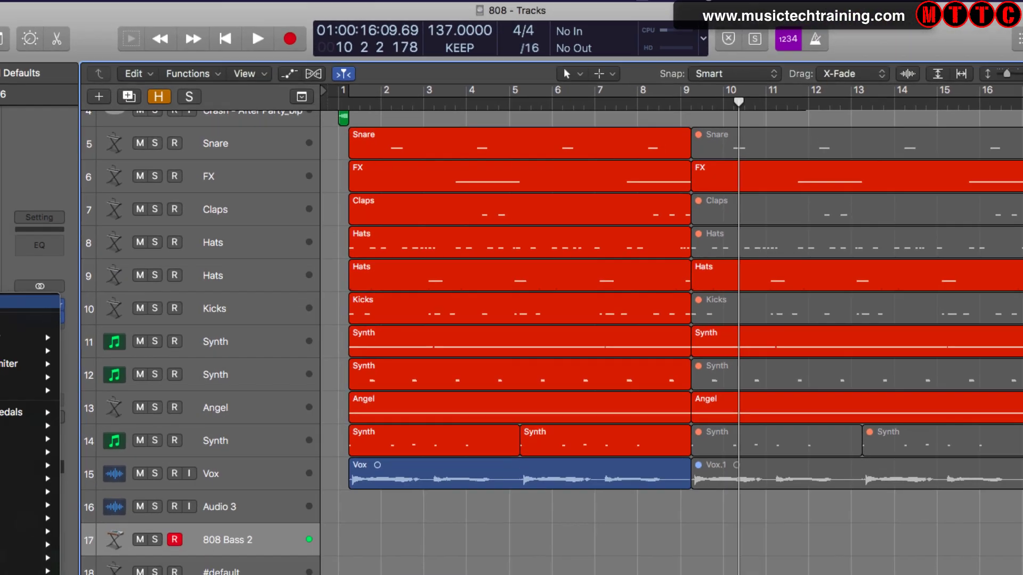
Insert a stereo Compressor on the 808 Bass 2 channel strip
mouse_move(51, 308)
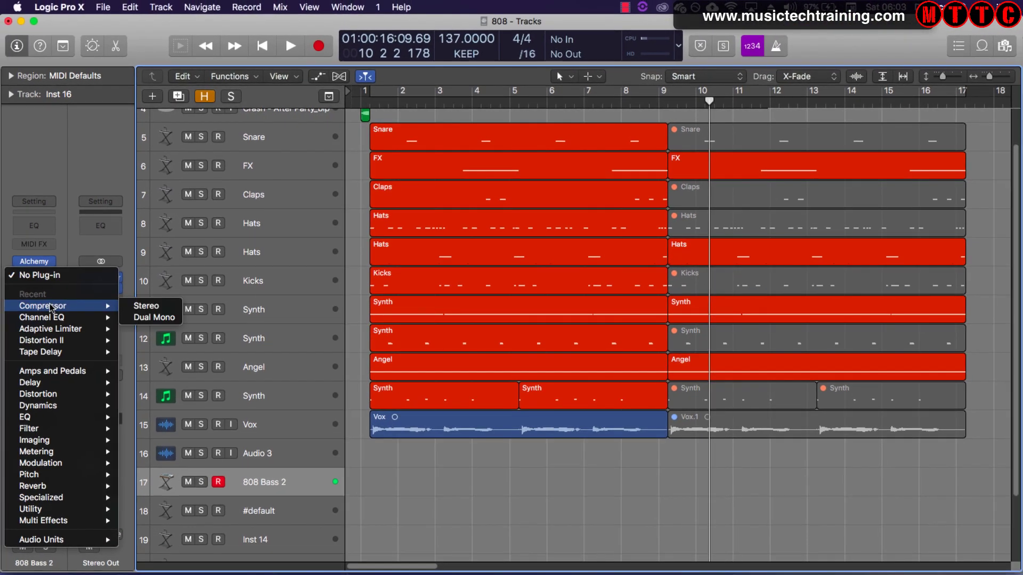
left_click(157, 305)
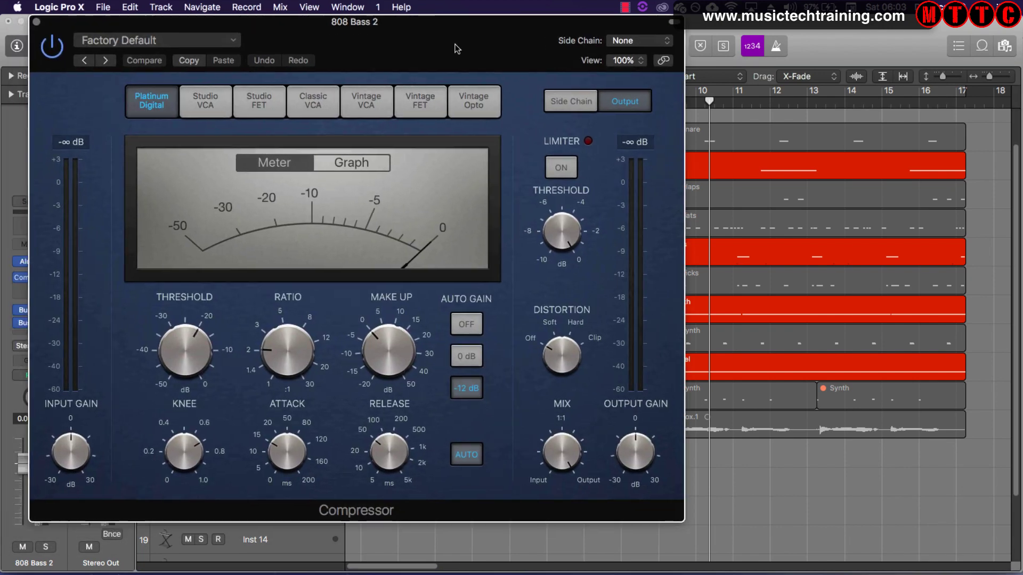
left_click_drag(456, 49, 459, 34)
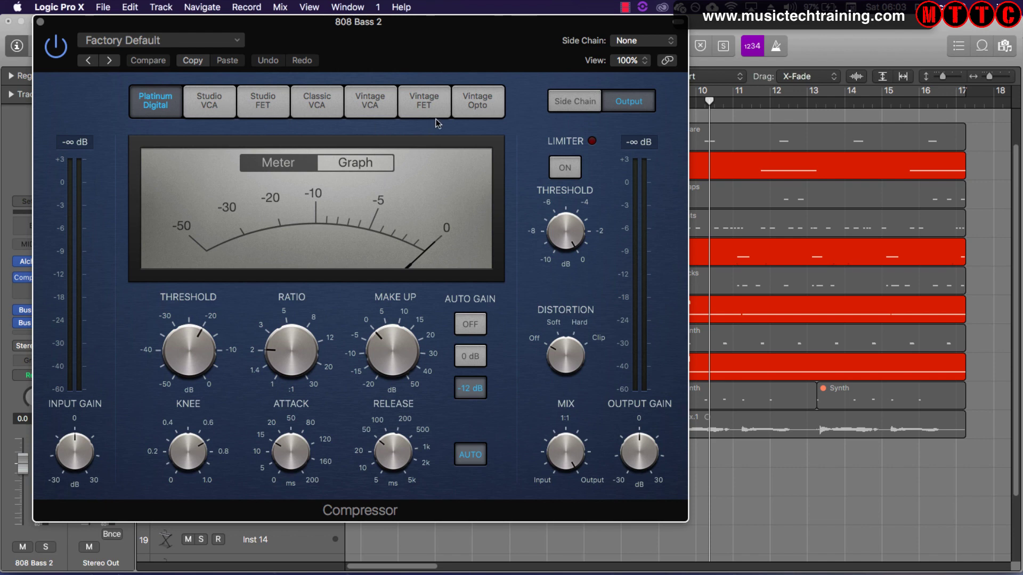
Switch the Compressor to Vintage Opto with Soft distortion and toggle its bypass to compare the sound
left_click(494, 103)
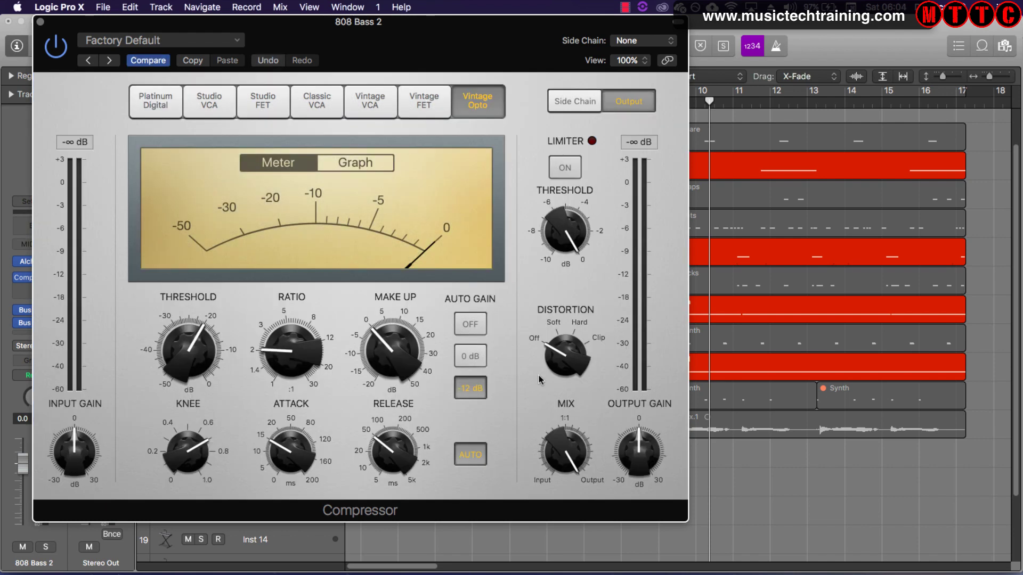
left_click(557, 324)
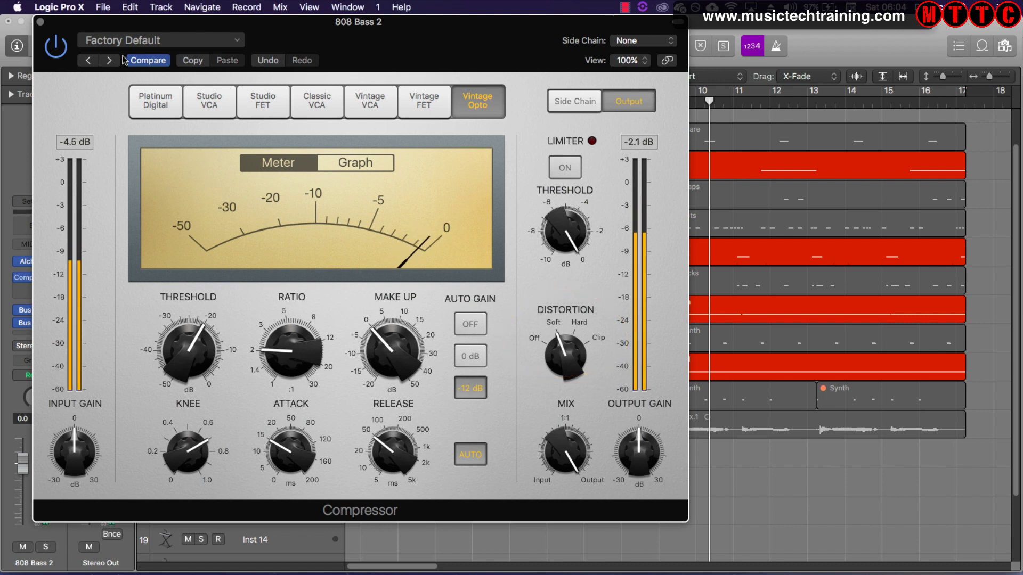
left_click(57, 47)
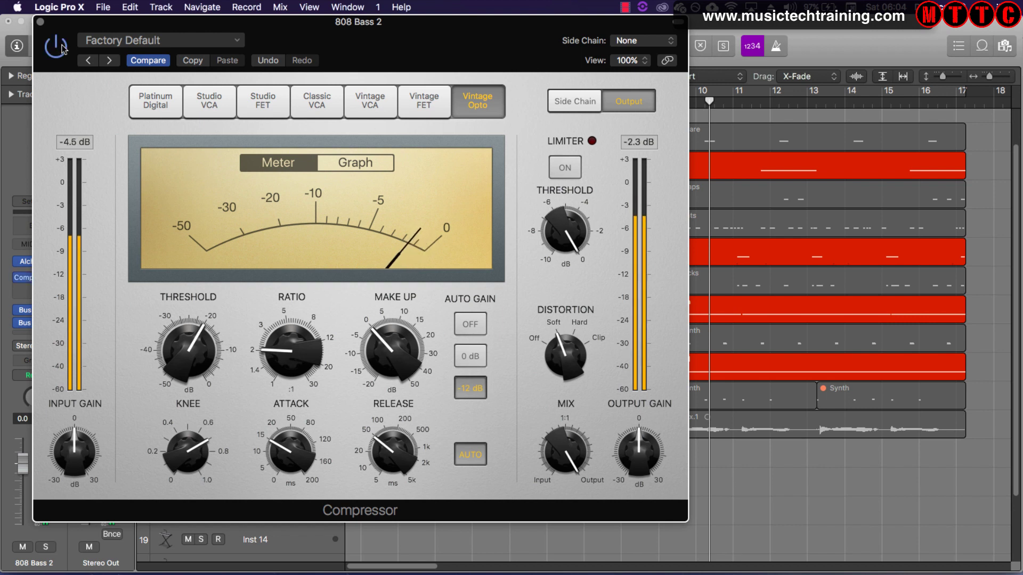
Compare the Compressor's Vintage FET, Vintage VCA, Classic VCA and Studio VCA models, settle on Studio FET and close the plug-in window
left_click(424, 101)
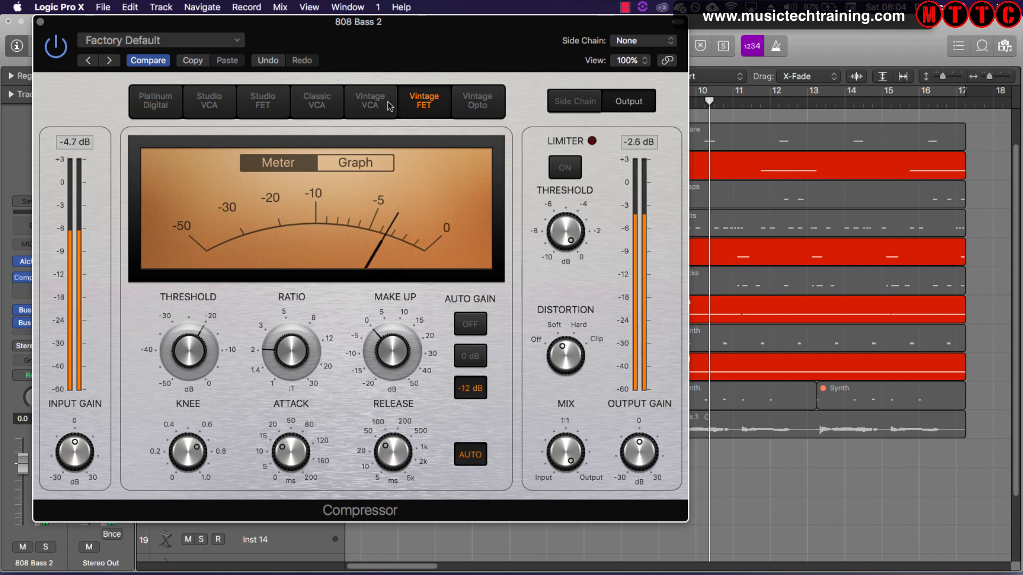
left_click(370, 105)
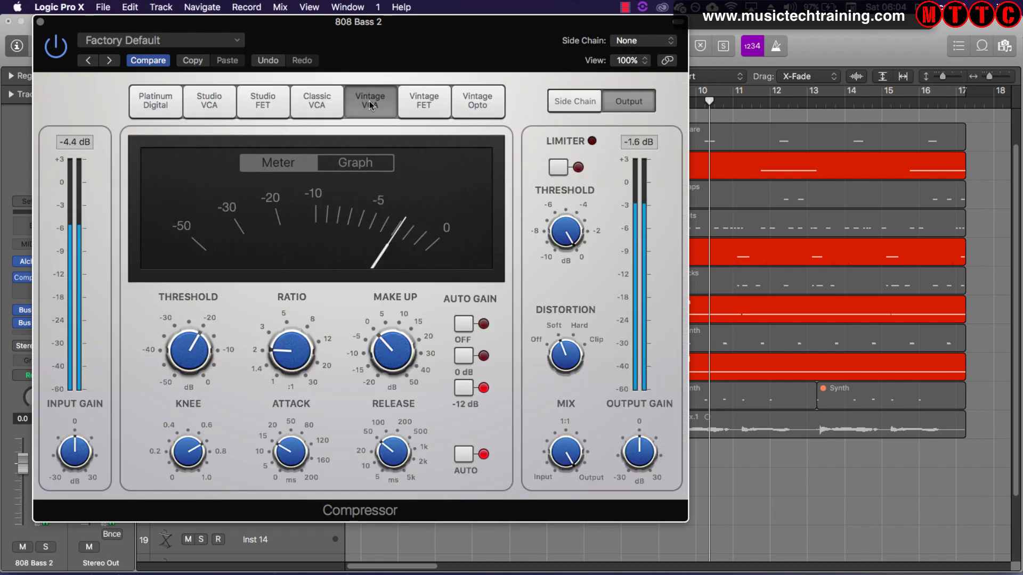
left_click(316, 103)
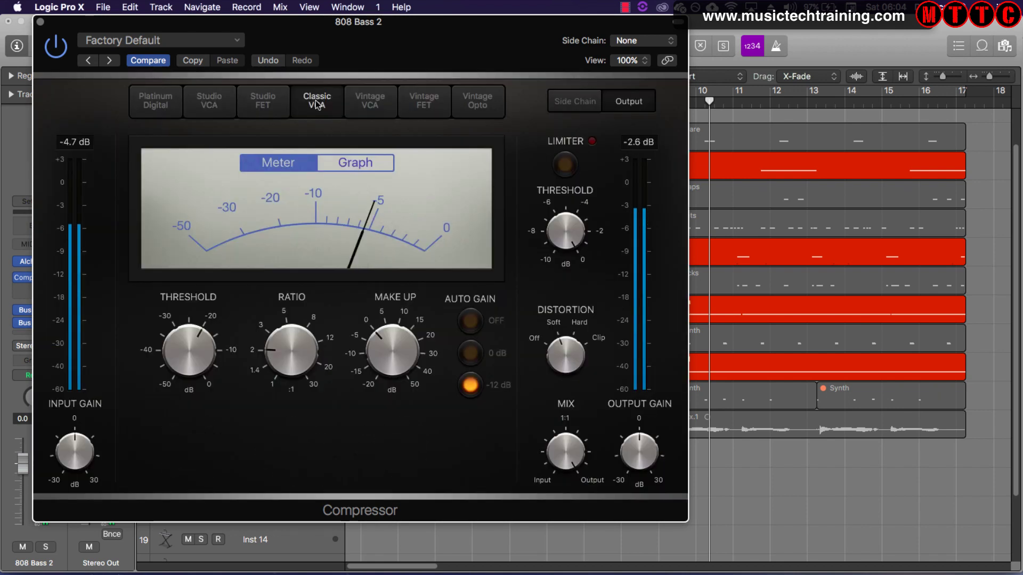
left_click(254, 105)
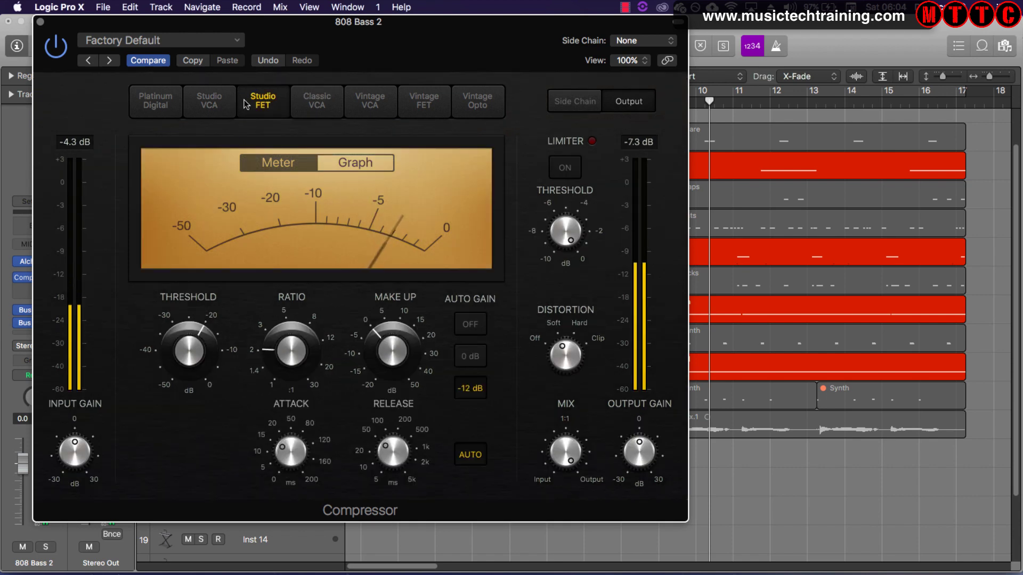
left_click(211, 106)
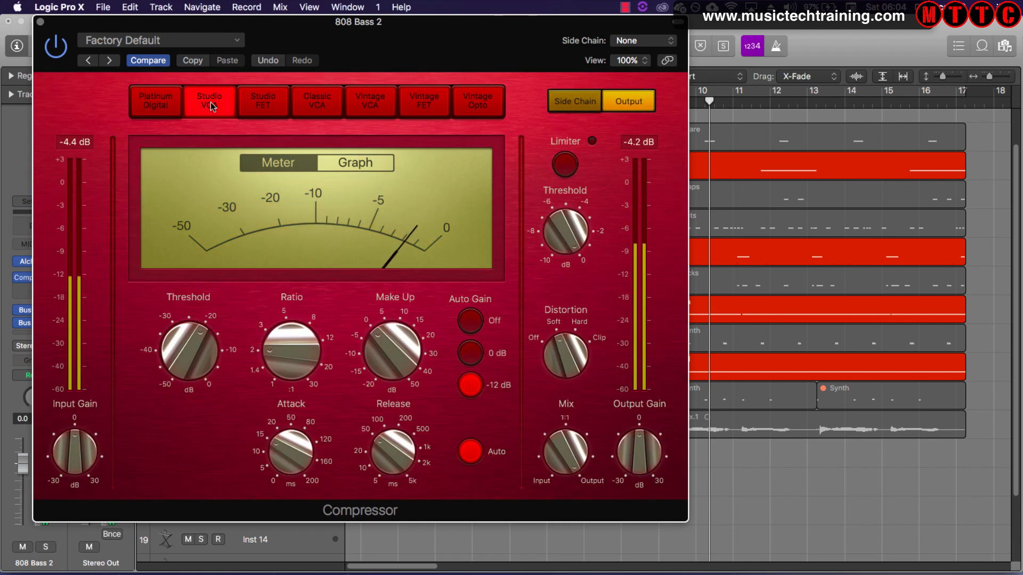
left_click(278, 99)
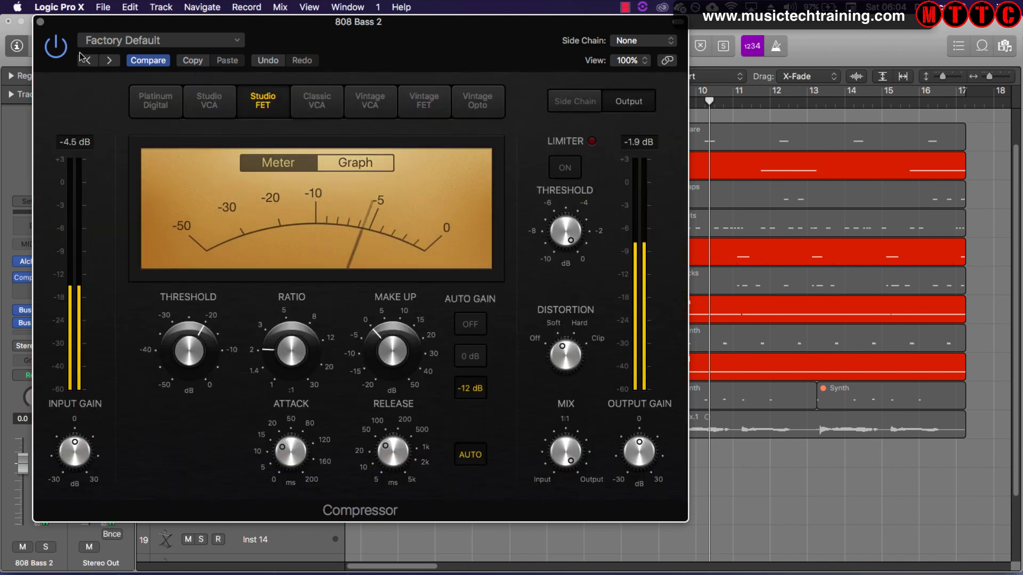
left_click(40, 22)
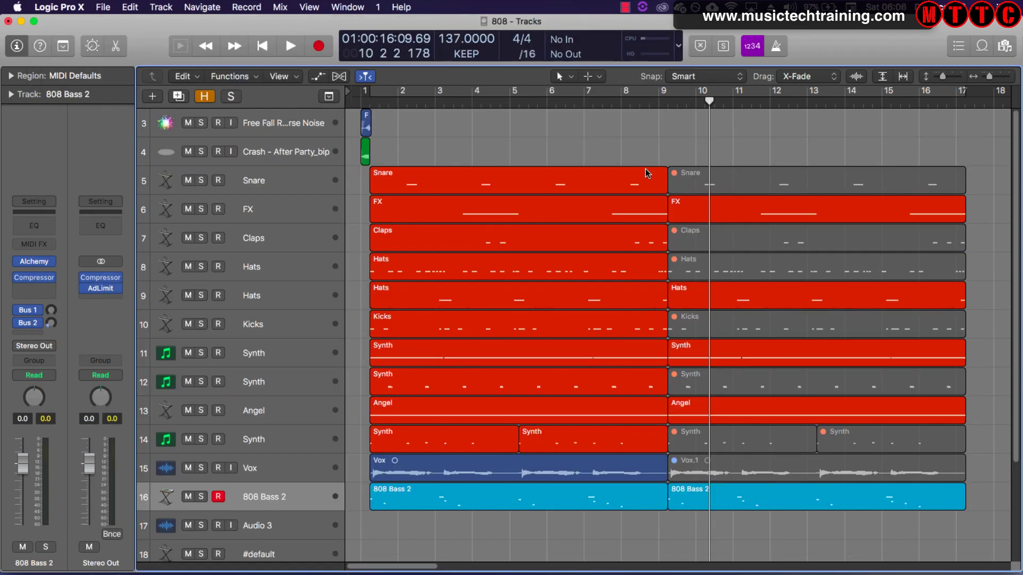
Play the whole arrangement from the beginning to hear the 808 bass in the mix, and stop playback near bar 17
key("Return")
key("space")
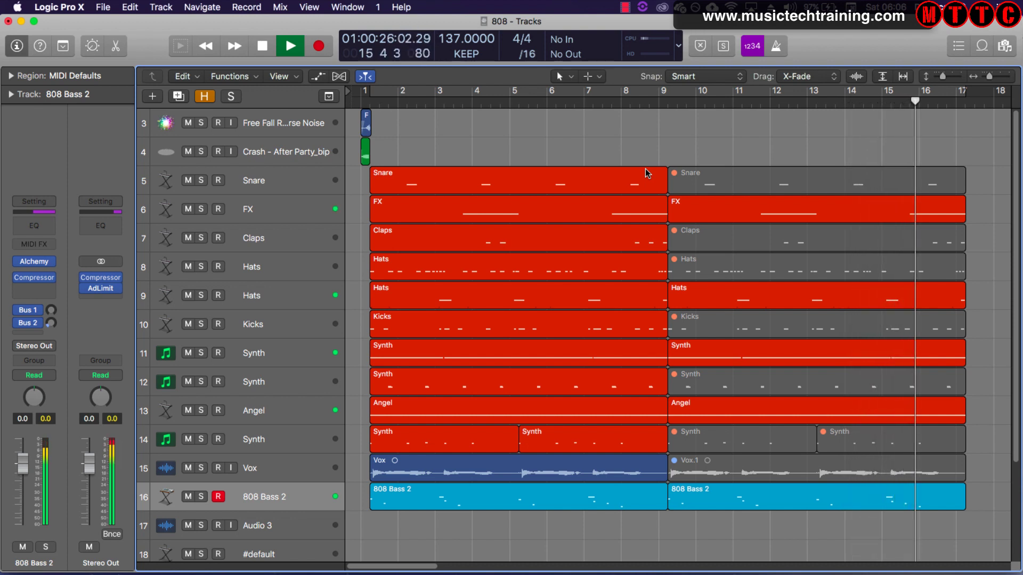
key("space")
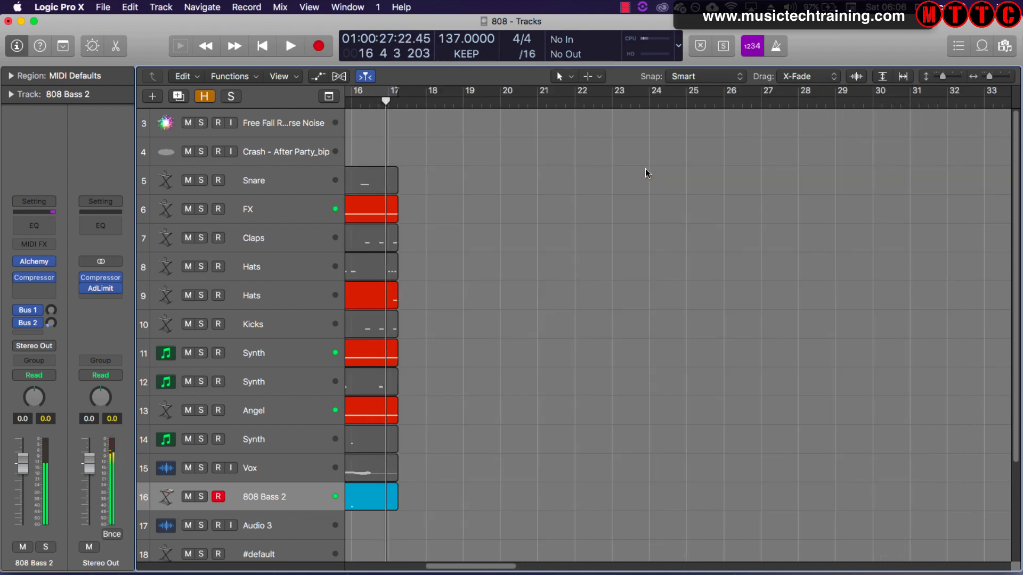